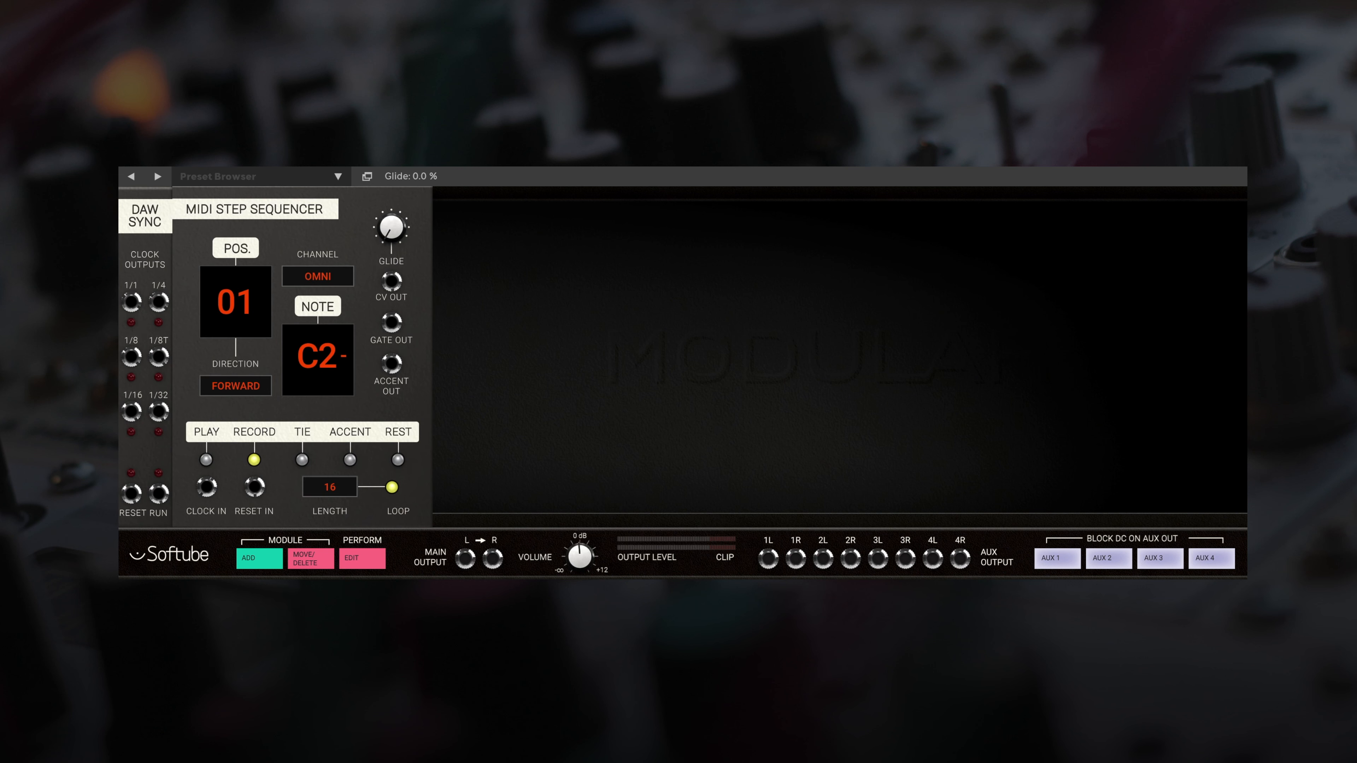
Patch the DAW Sync reset and 1/8 clock outputs to the MIDI step sequencer's reset and clock inputs
drag(131, 493, 254, 487)
drag(130, 356, 207, 487)
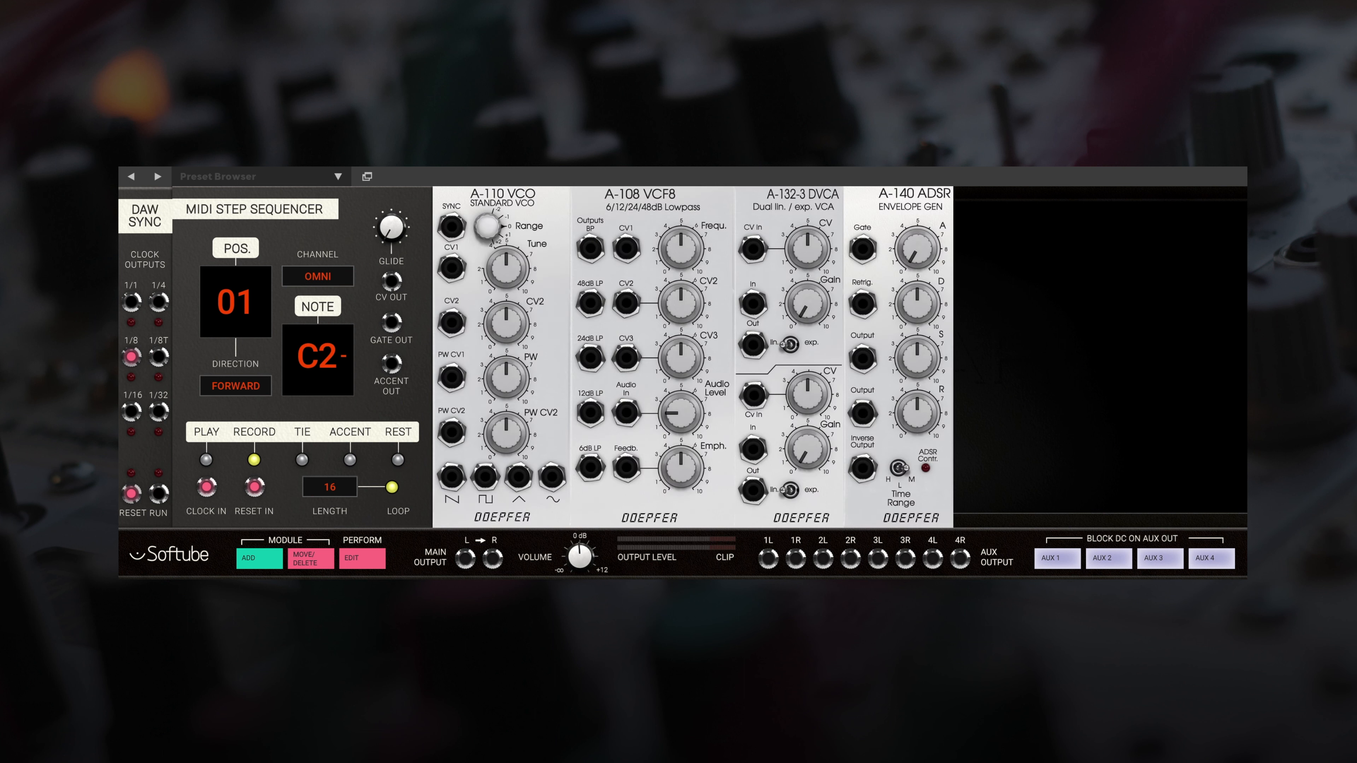
Patch the sequencer's CV to VCO CV1 and route the square wave through the 24dB lowpass and lower DVCA to the main left output
drag(391, 280, 451, 268)
drag(484, 475, 626, 411)
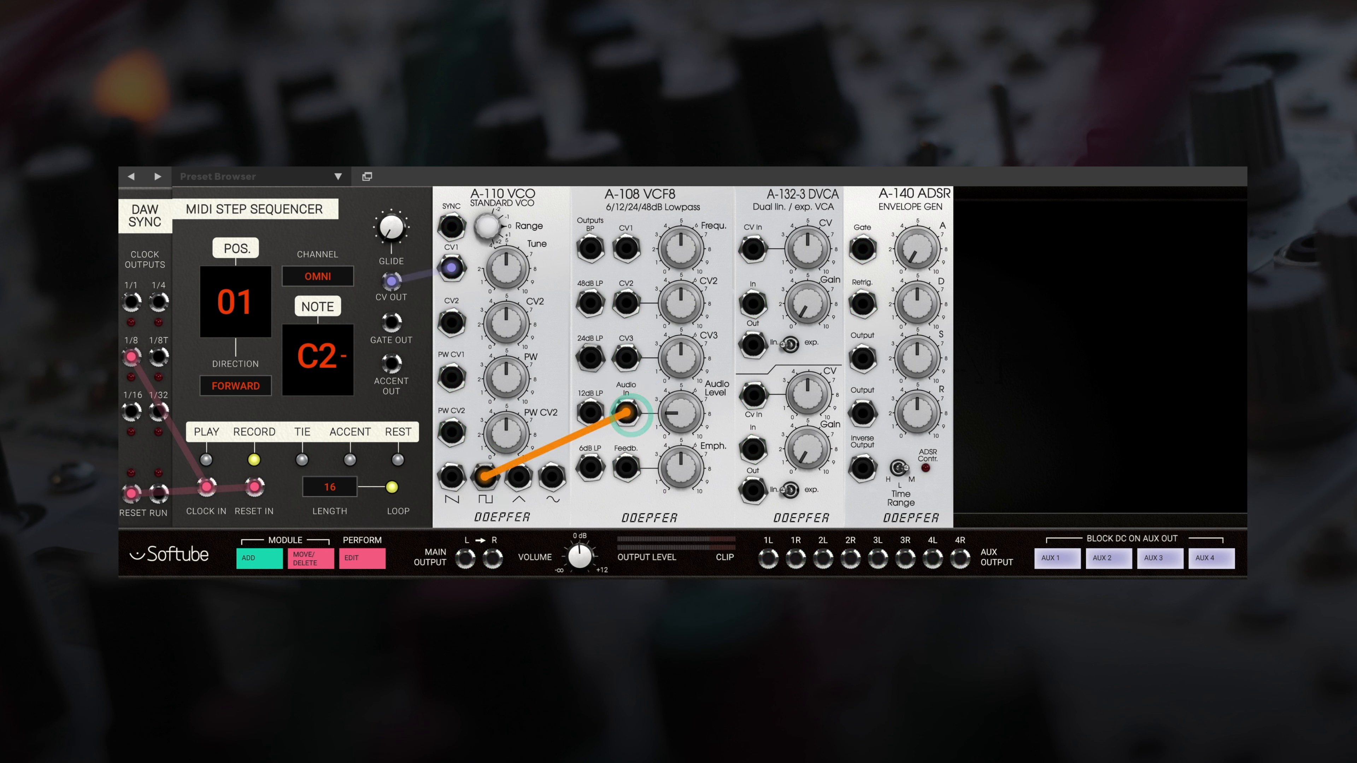
drag(590, 357, 463, 560)
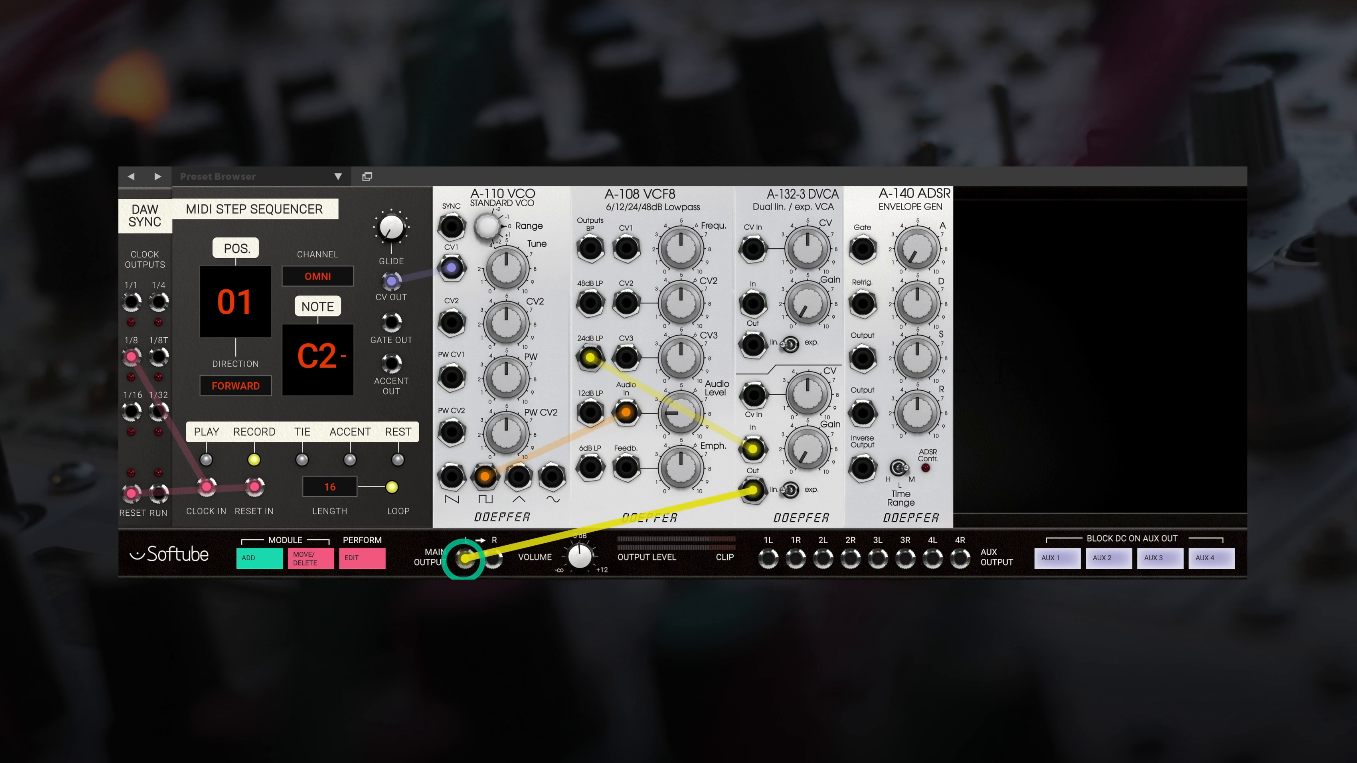
Patch the sequencer's gate output to the ADSR's gate and the ADSR output to the lower DVCA's CV input
drag(391, 322, 863, 249)
drag(861, 412, 753, 395)
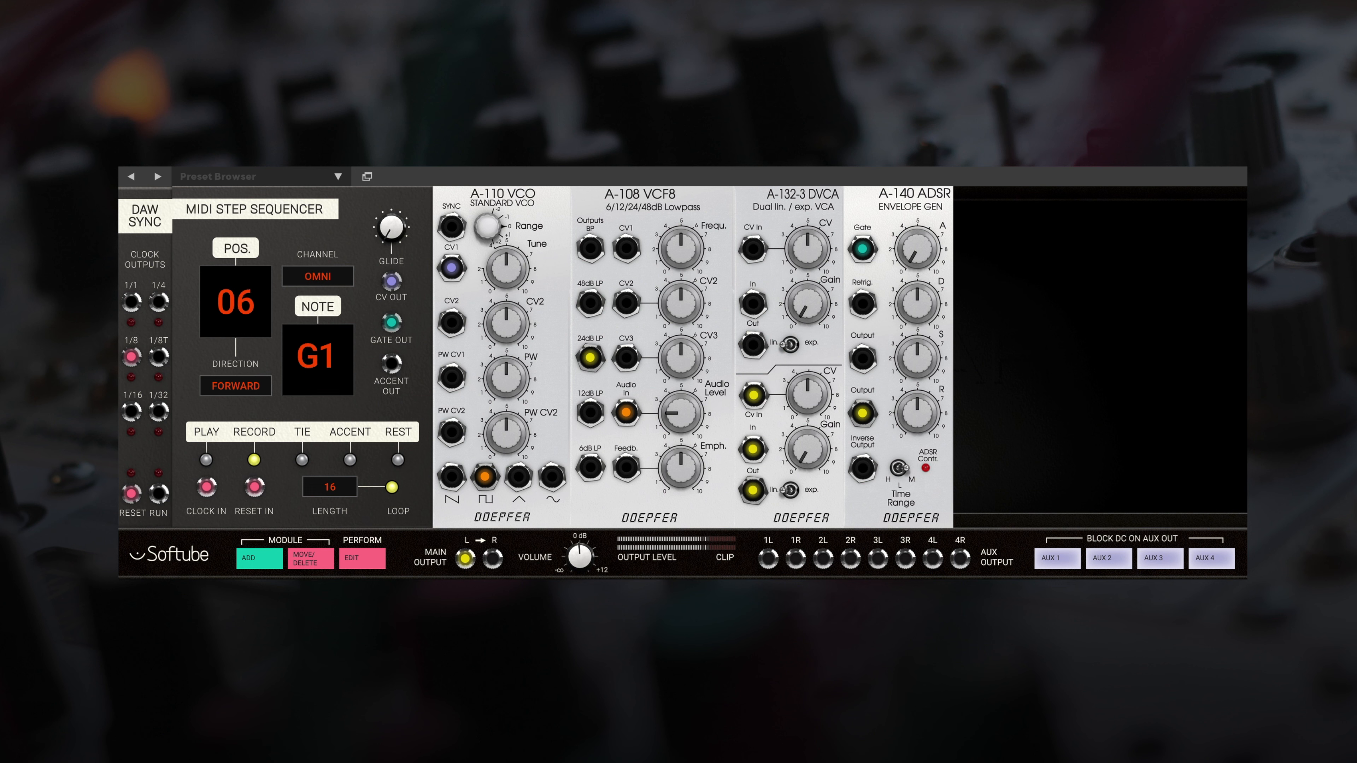
Complete a 16-step note sequence with rests, including steps 12 and 13, and set the sequencer to play mode
click(398, 459)
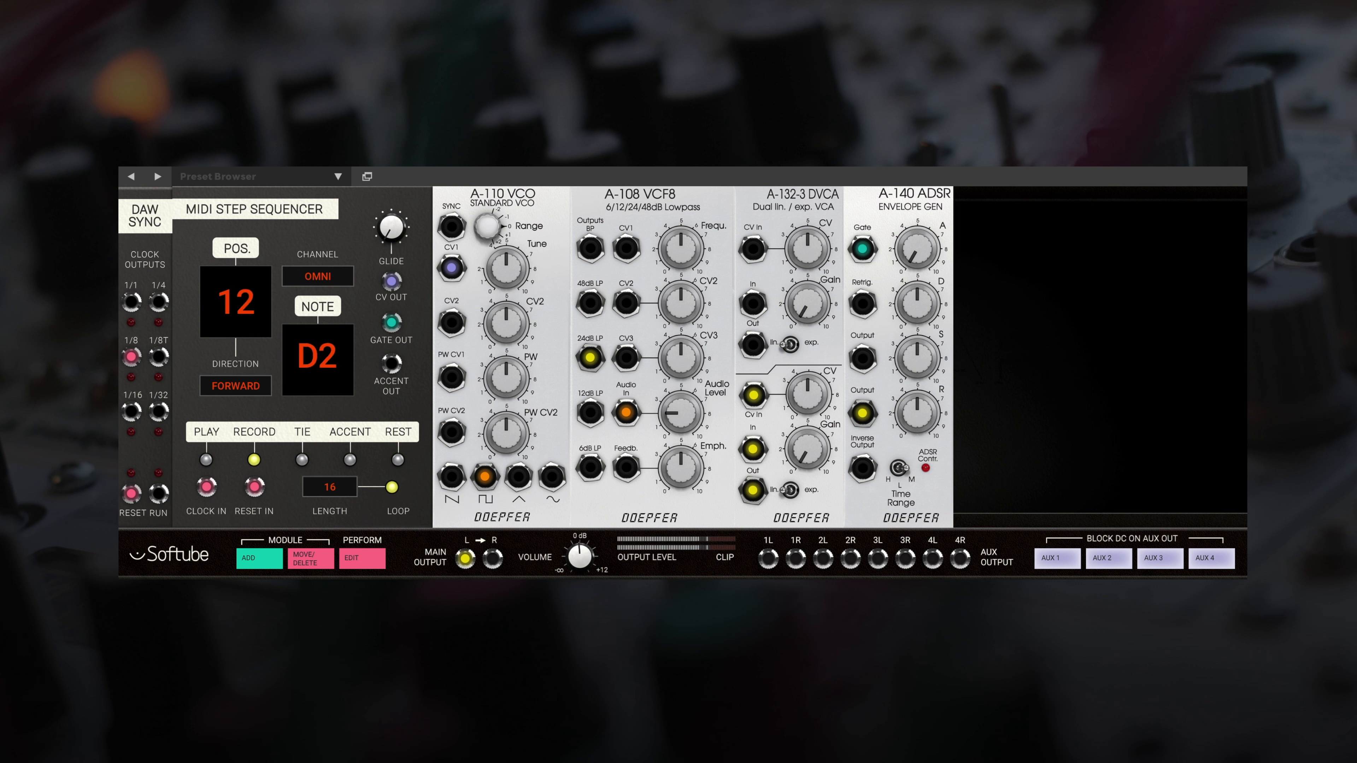
click(398, 460)
click(398, 460)
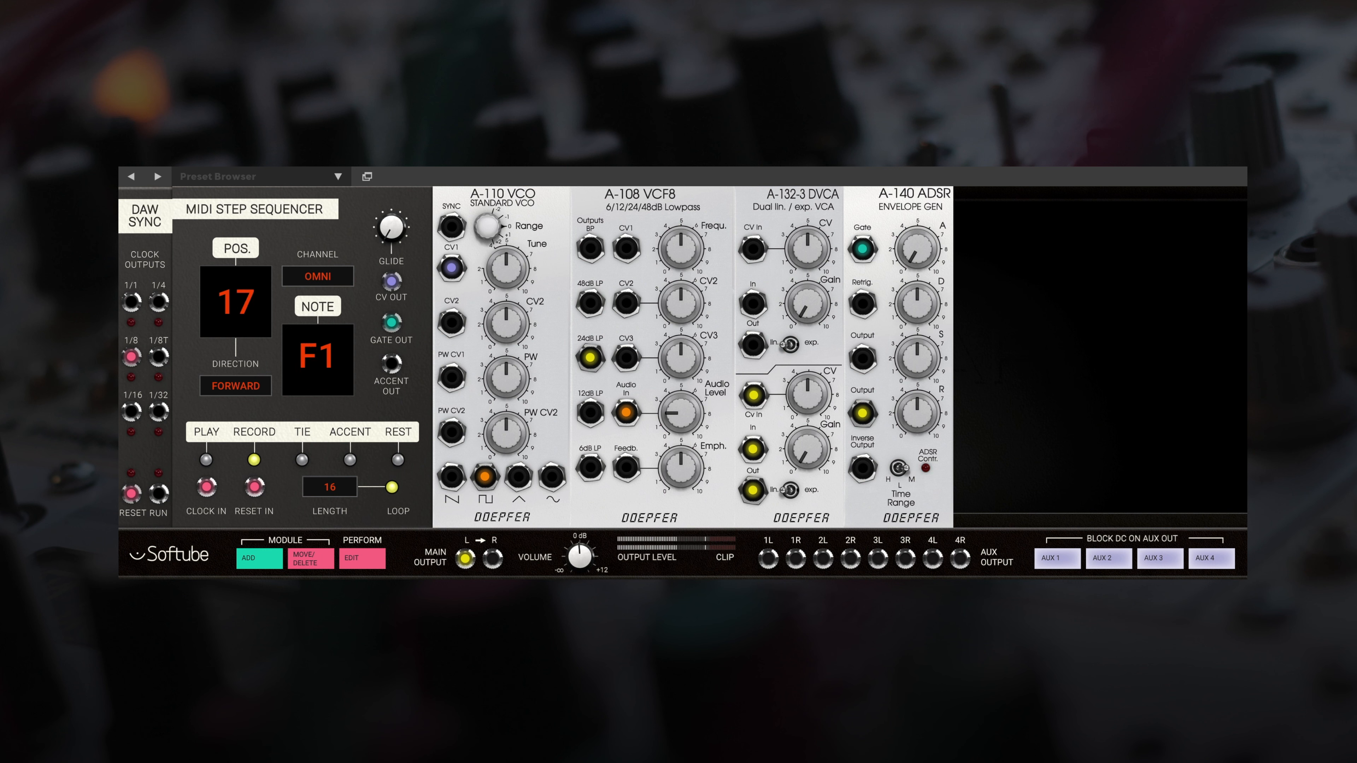
click(206, 460)
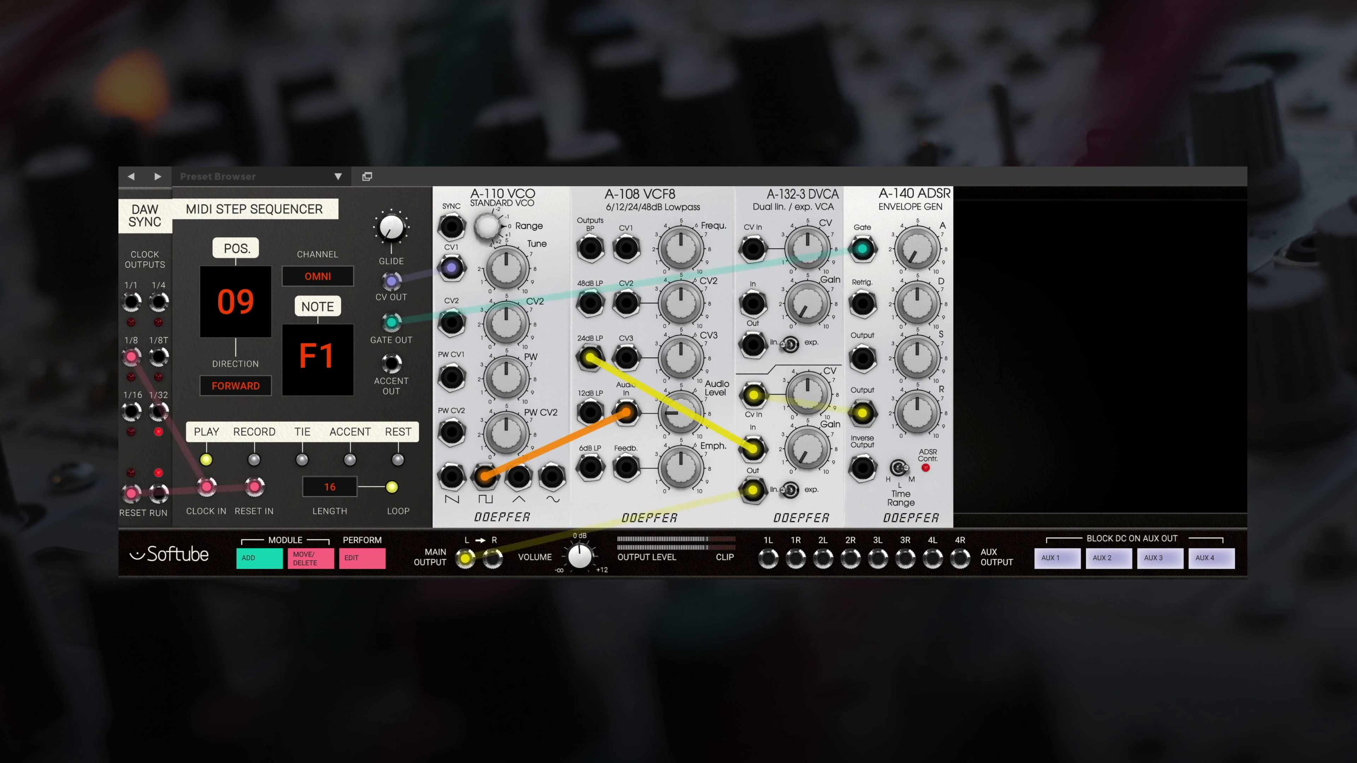
Set the VCF8 filter's frequency to 7.4 and slightly lower the VCO's pulse width
drag(696, 249, 700, 221)
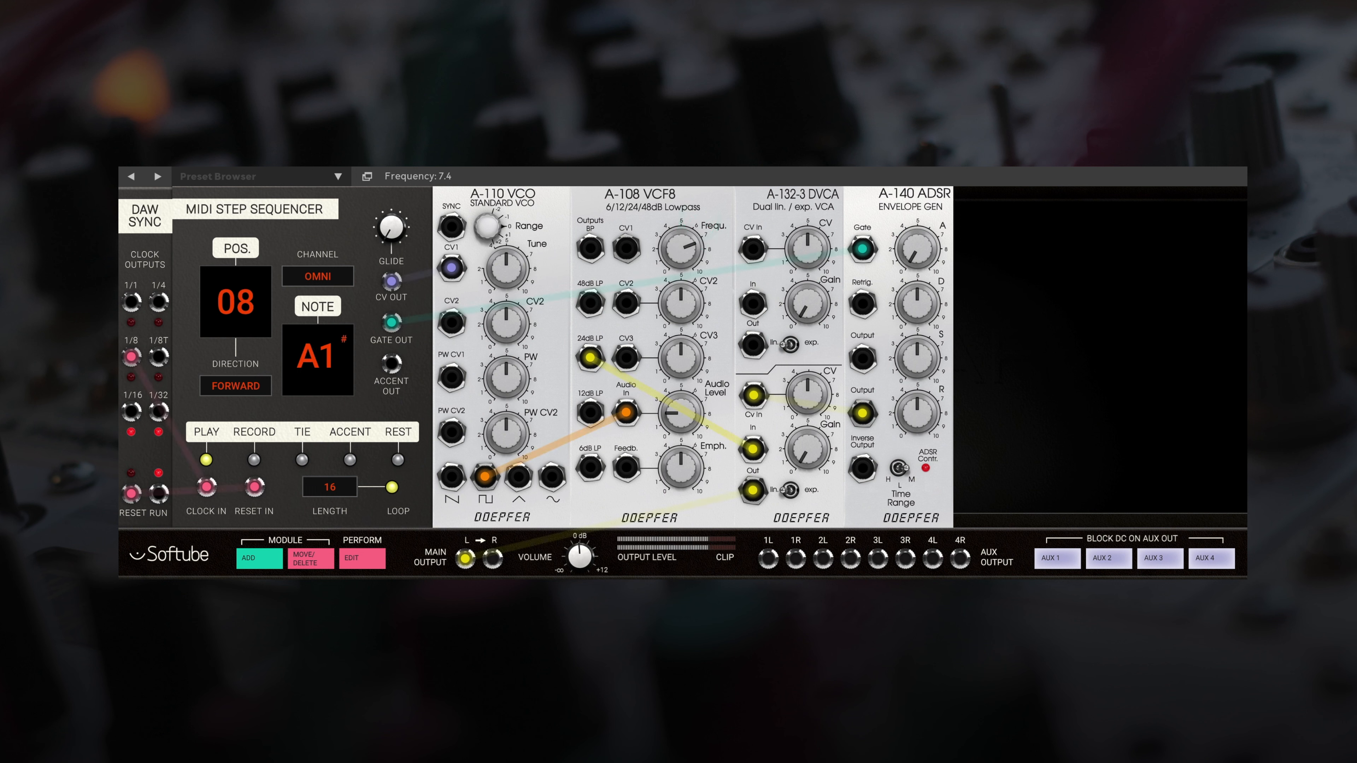
drag(506, 378, 503, 386)
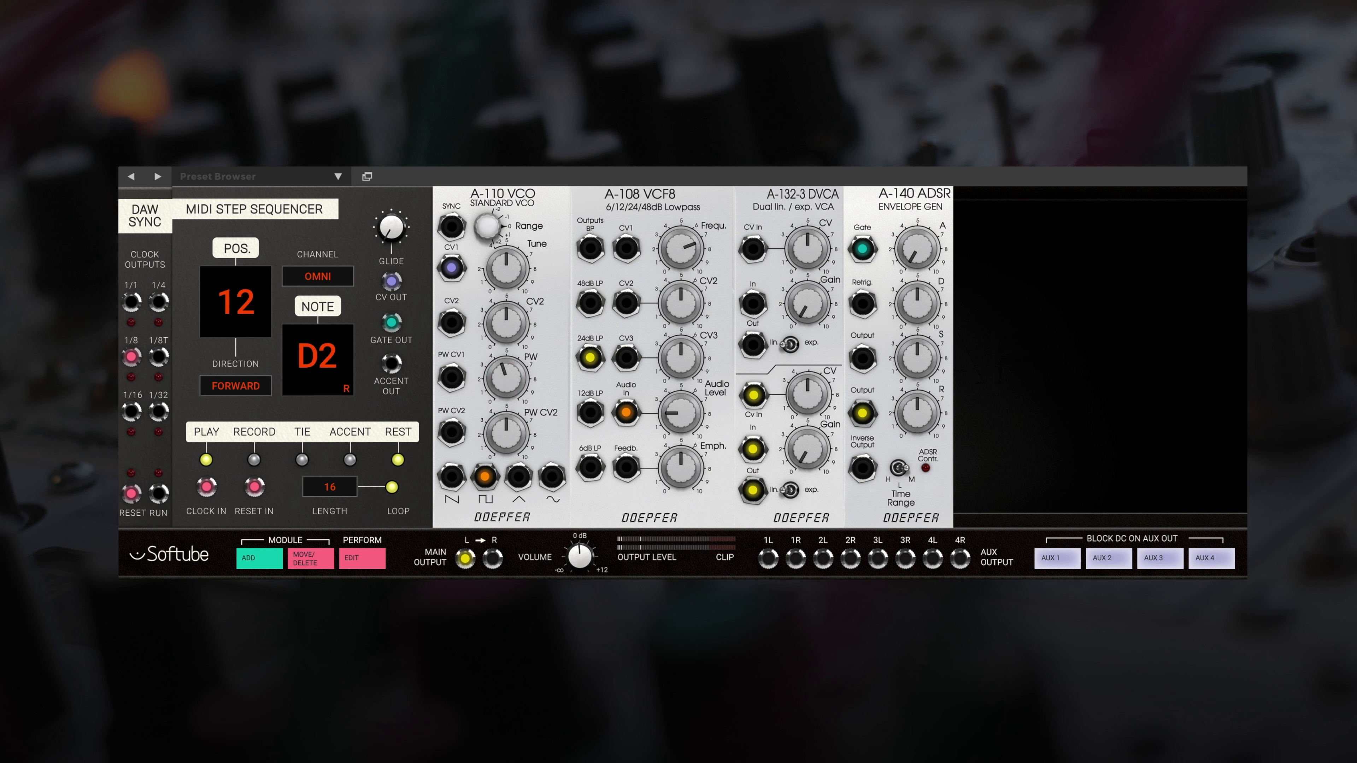
click(346, 403)
click(346, 403)
click(346, 403)
Add an A-147 VCLFO, patch its sine output to the VCO's PW CV2 input and start playback
click(260, 559)
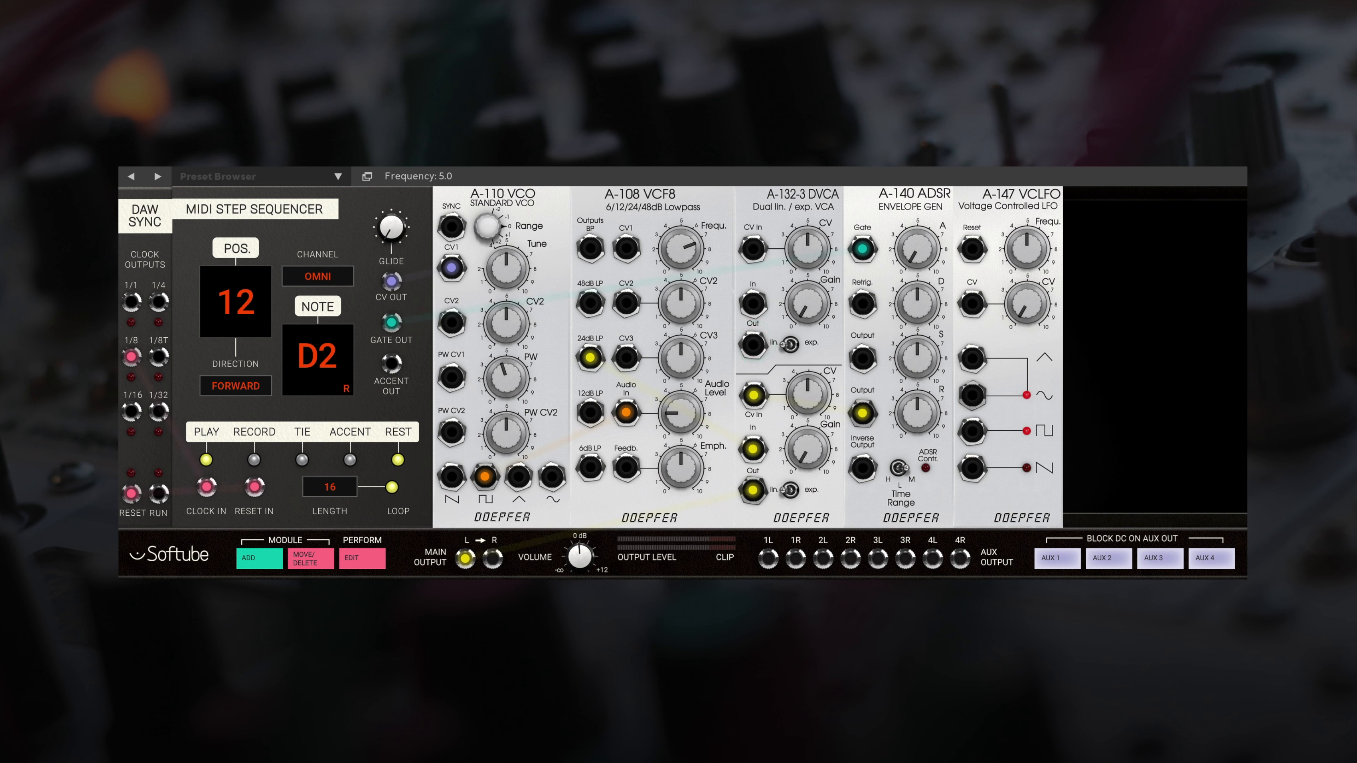
drag(972, 395, 451, 432)
key(space)
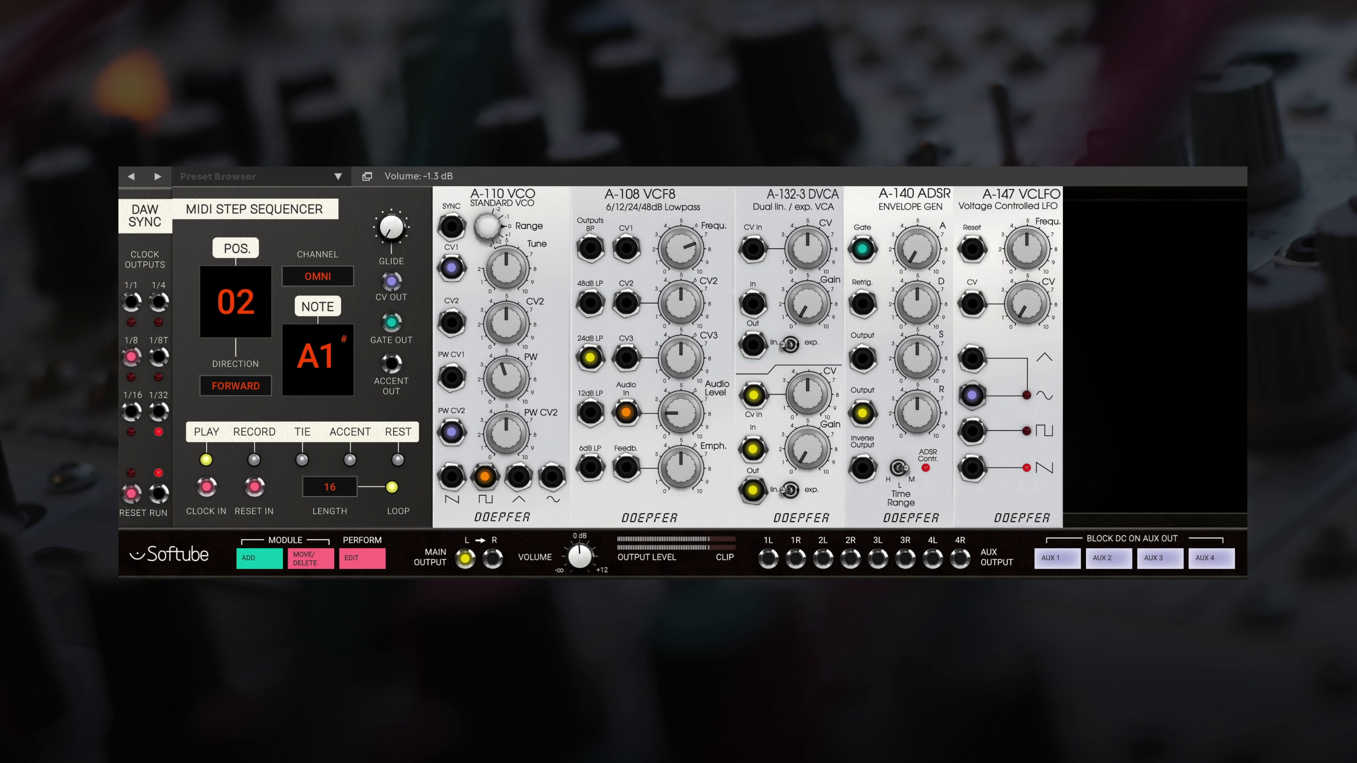
Lower the VCO's PW CV2 amount and patch the LFO's sine output to the filter's CV2 input with the amount at 2.3
drag(505, 434, 488, 460)
drag(971, 395, 664, 326)
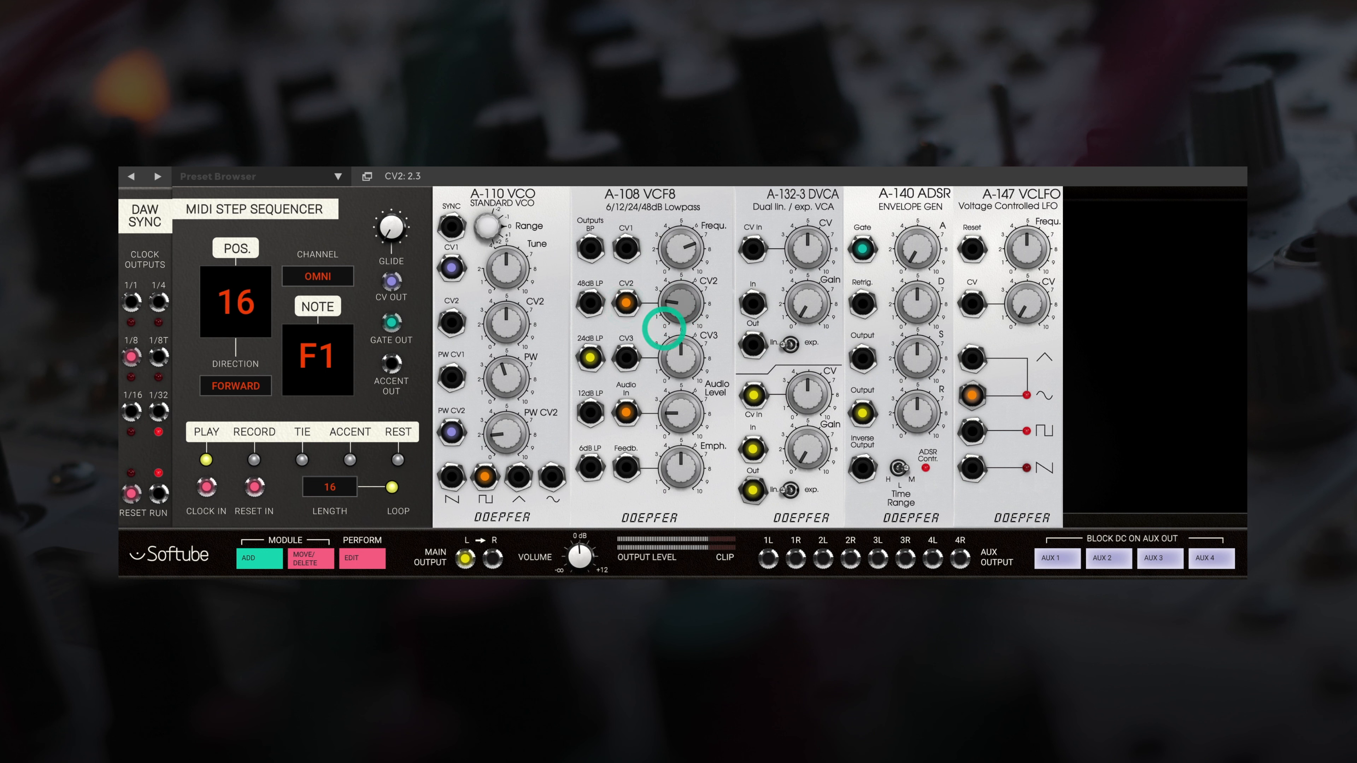
Fine-tune the modulated sound by lowering the LFO and filter frequencies and setting the VCO's pulse width to 5.1
drag(1021, 252, 1014, 259)
drag(689, 253, 687, 257)
drag(511, 379, 513, 378)
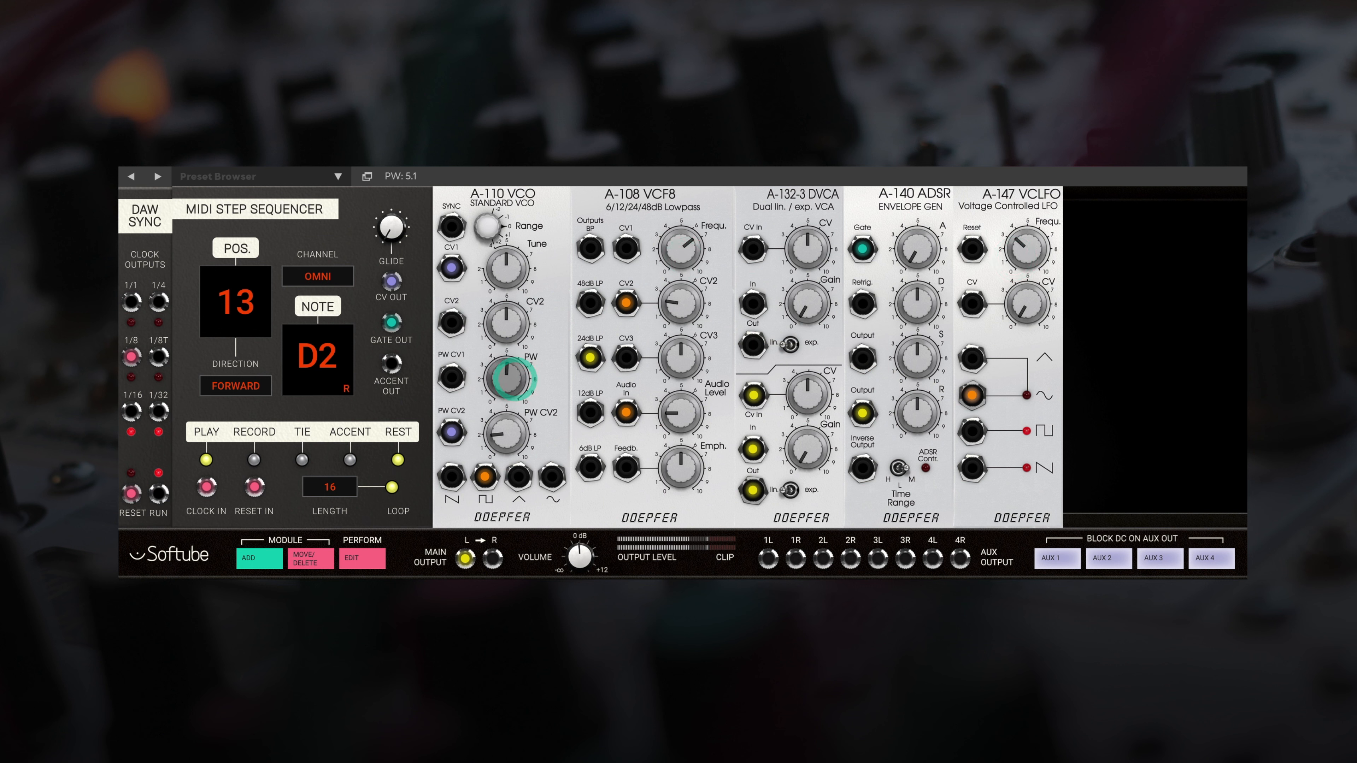
Record a new 16-step note sequence in the step sequencer and play it back
click(253, 460)
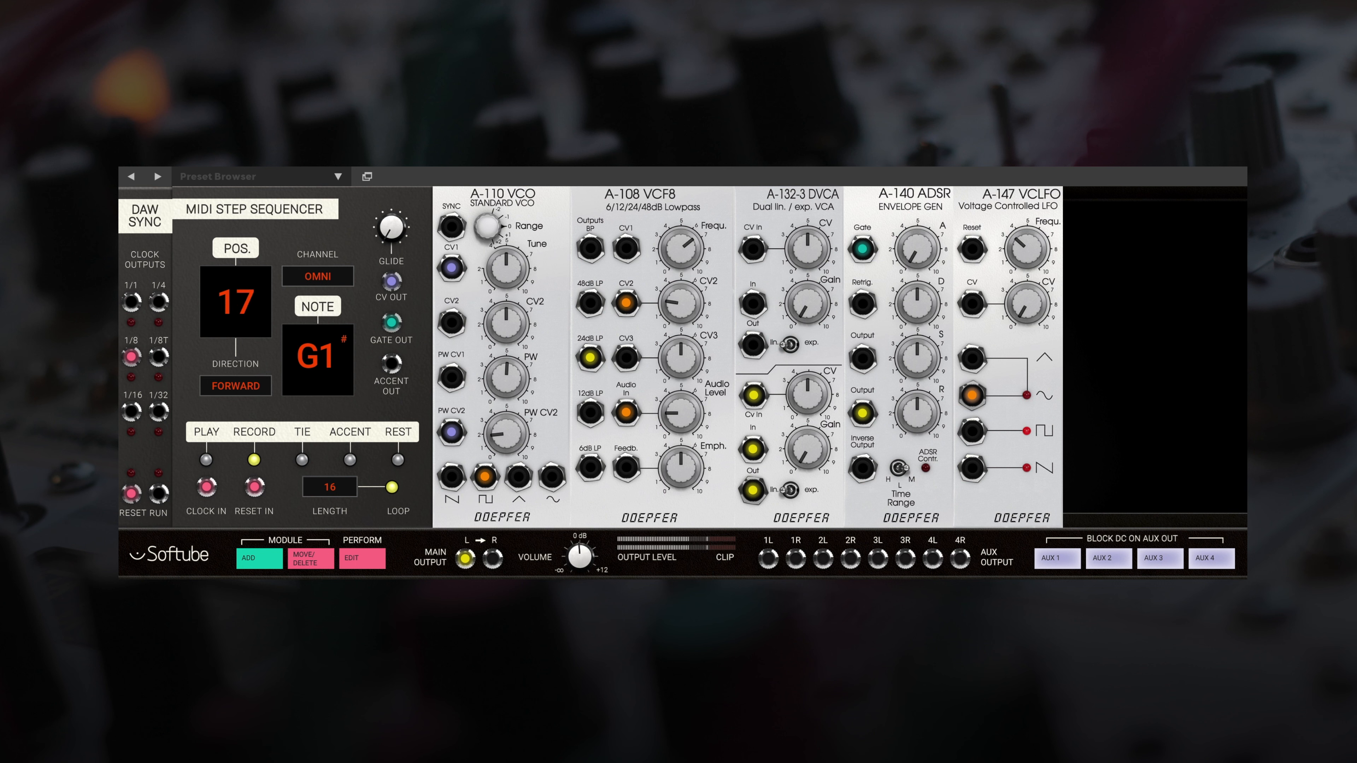
click(206, 460)
key(space)
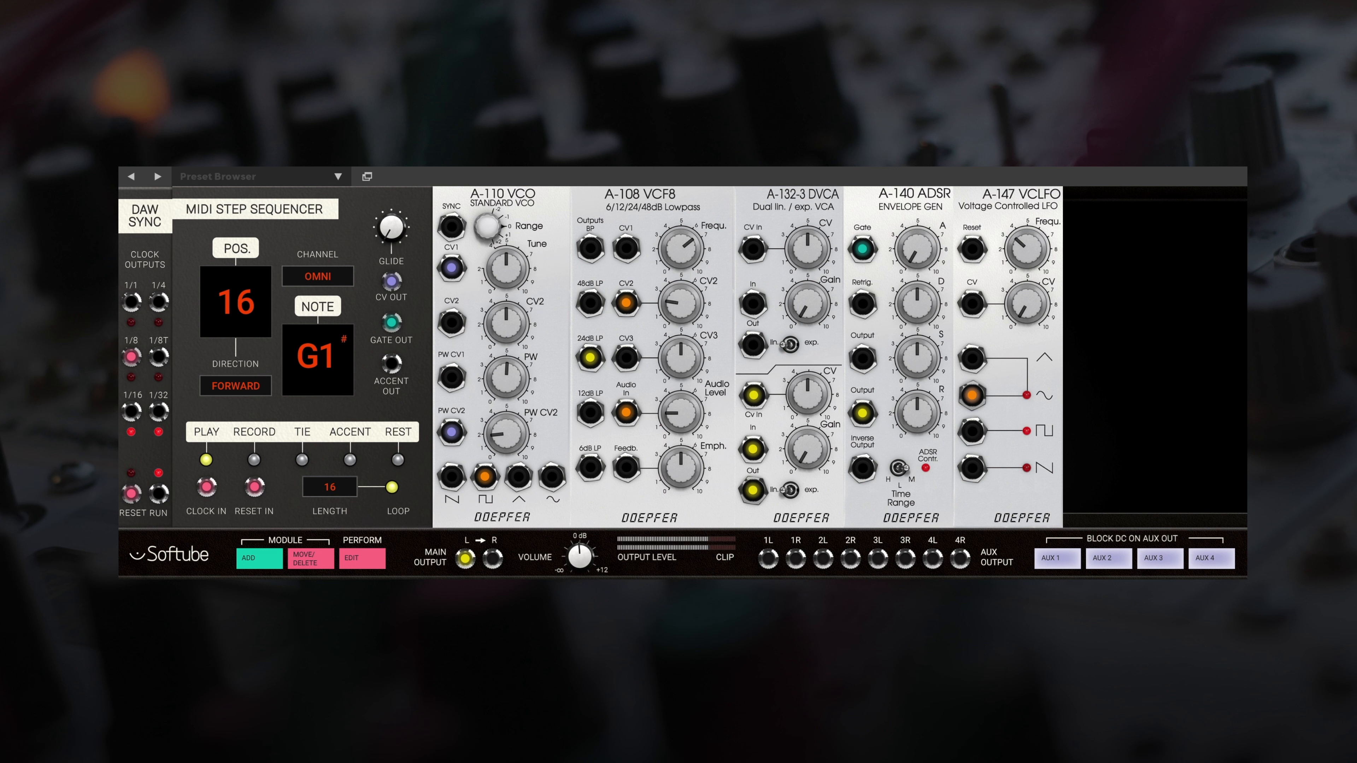
Return the sequencer to record mode and add ties to steps in the first part of the sequence, including steps 3 and 5
click(255, 459)
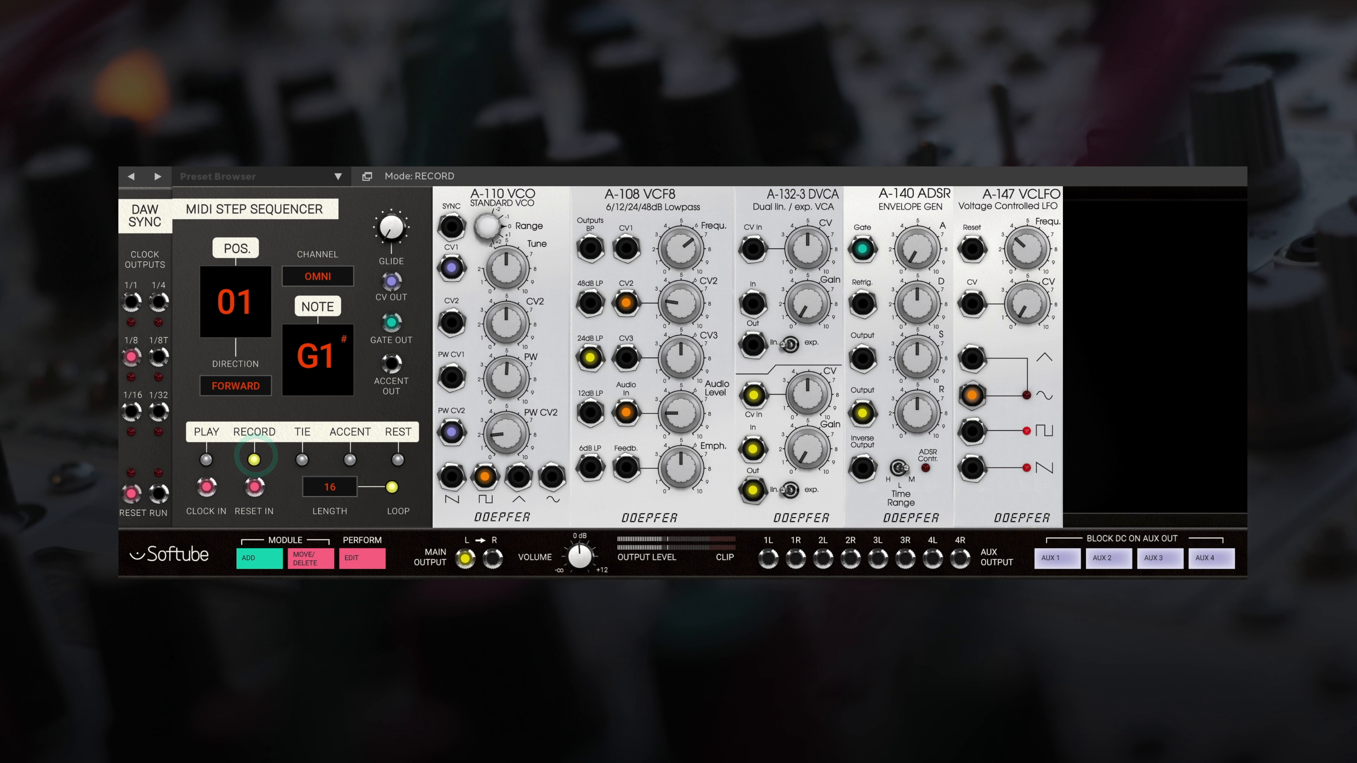
click(241, 316)
click(302, 459)
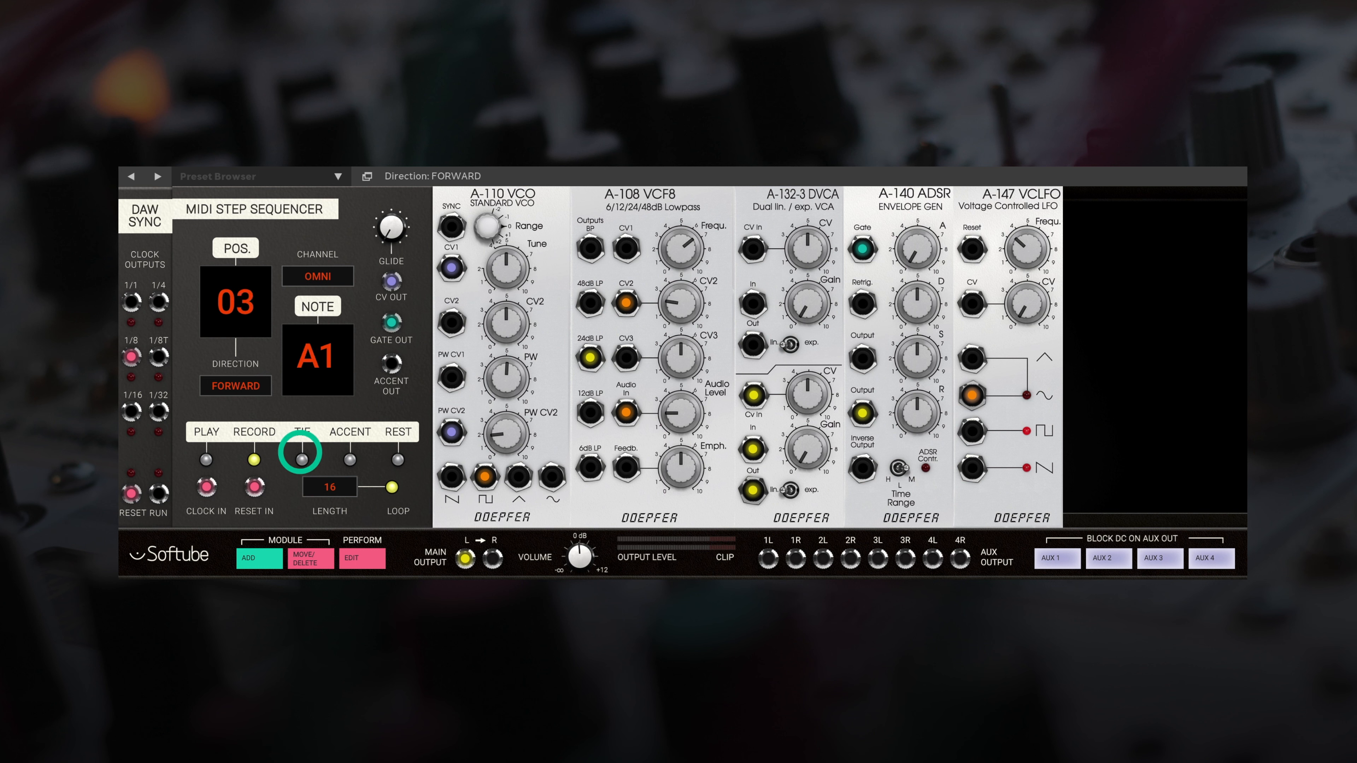
click(244, 308)
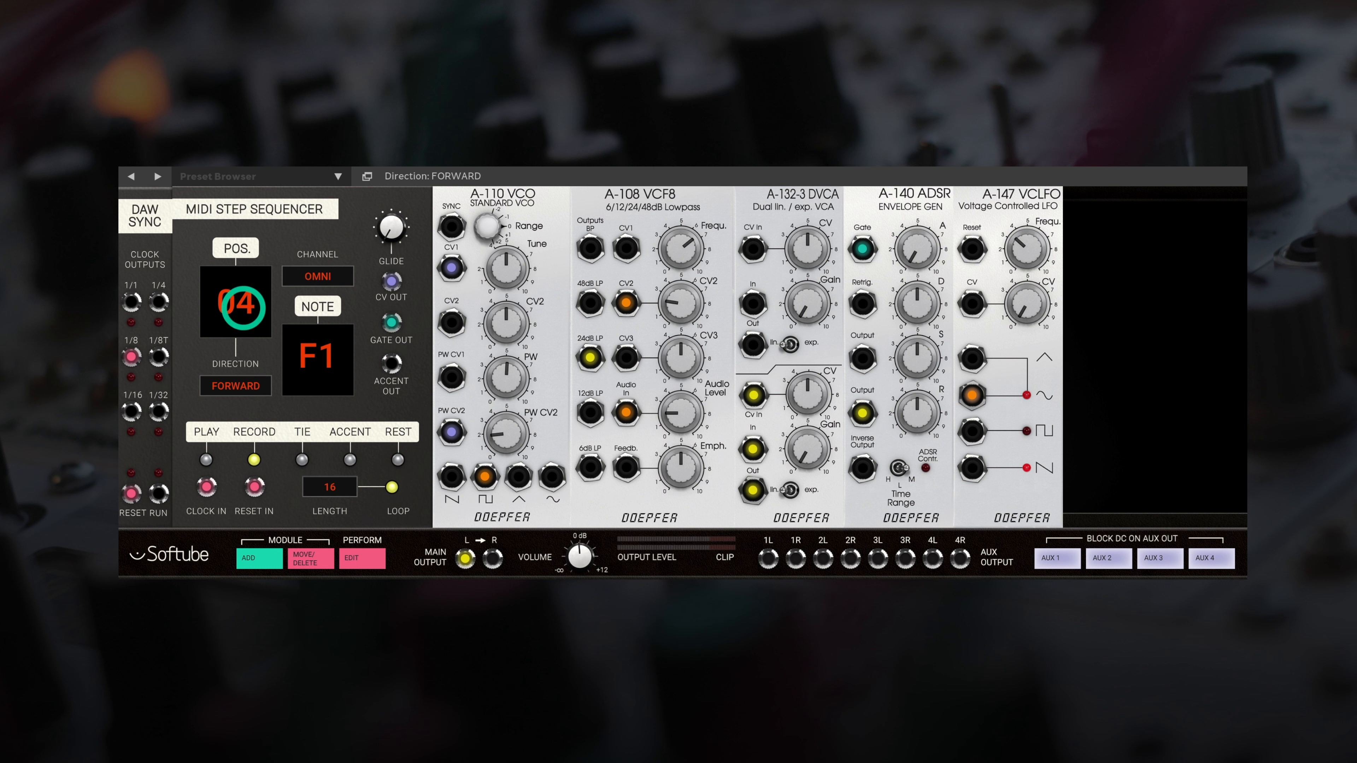
click(242, 308)
click(225, 306)
click(234, 305)
click(234, 304)
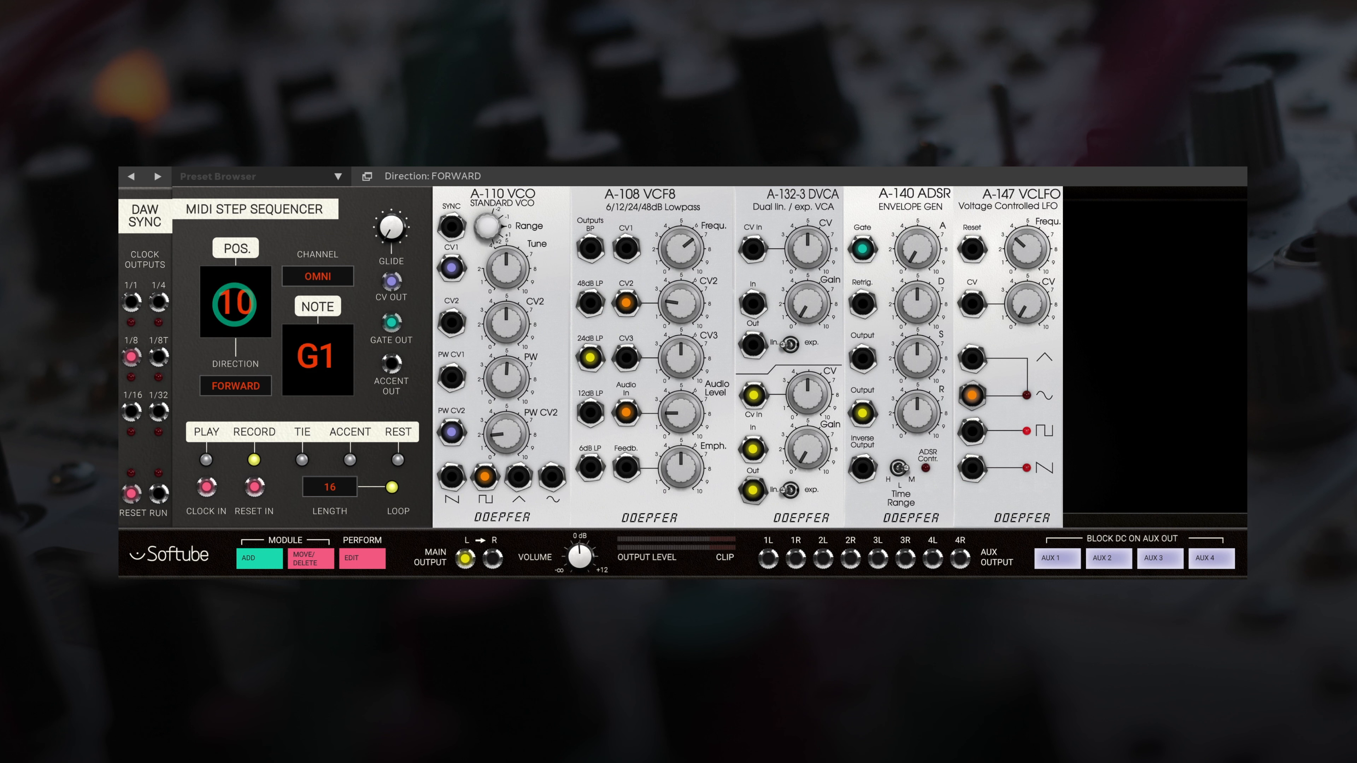
Add ties to steps in the last part of the sequence, including steps 12 and 15
click(234, 304)
click(235, 307)
click(237, 310)
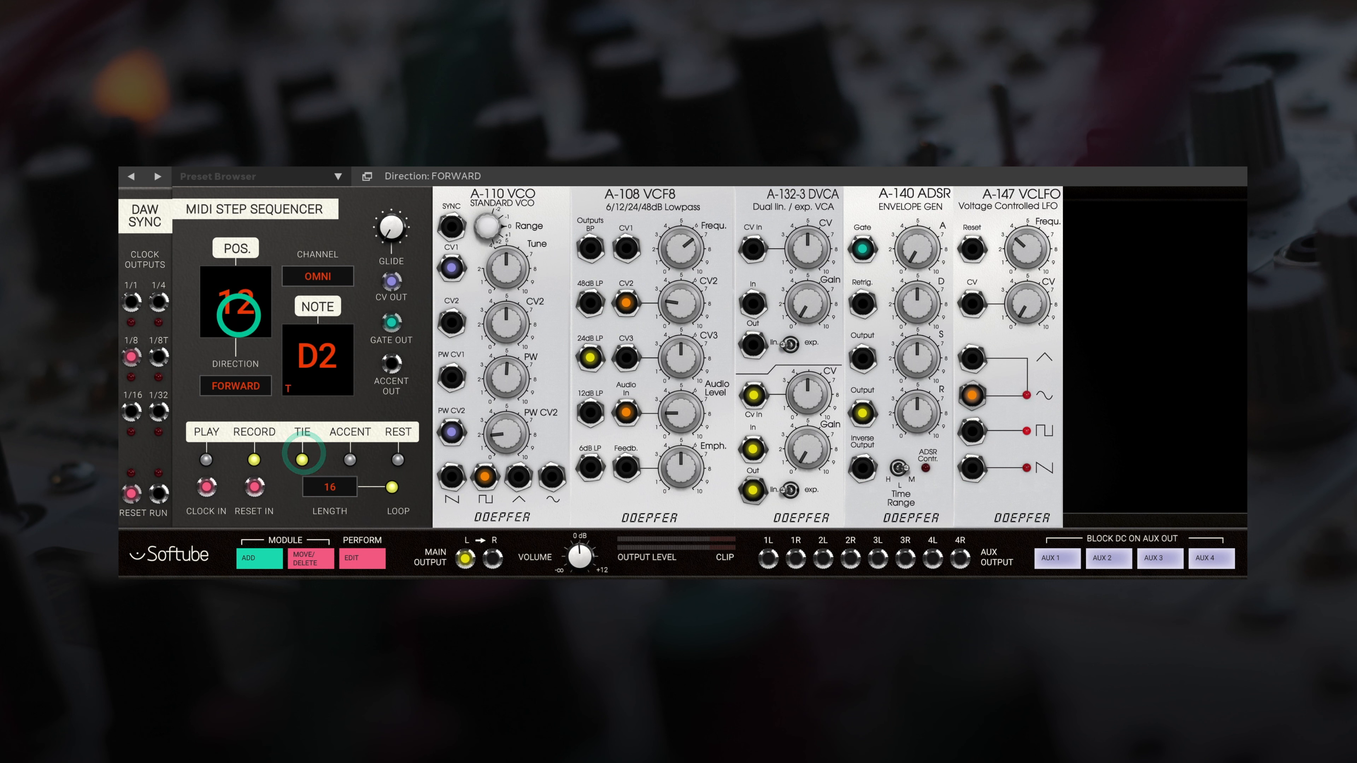
click(237, 312)
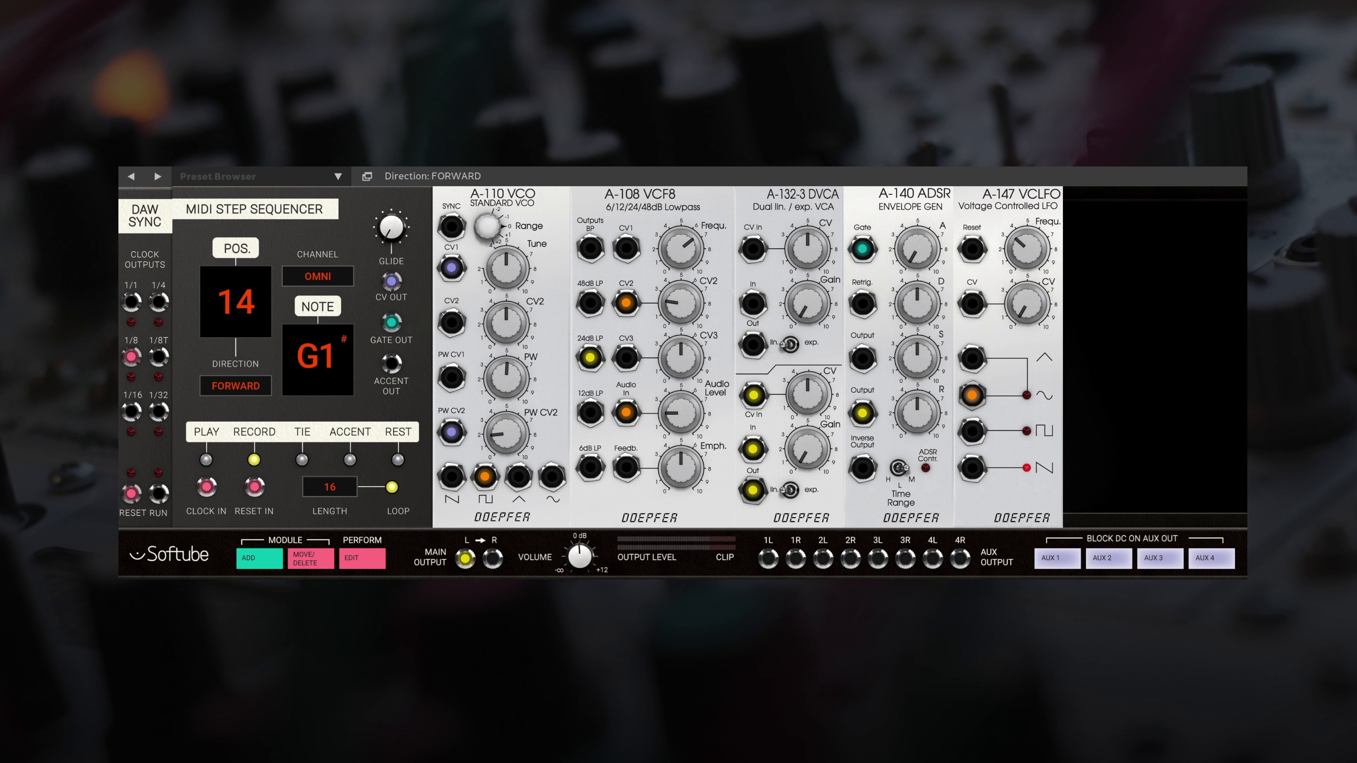
click(237, 314)
click(302, 458)
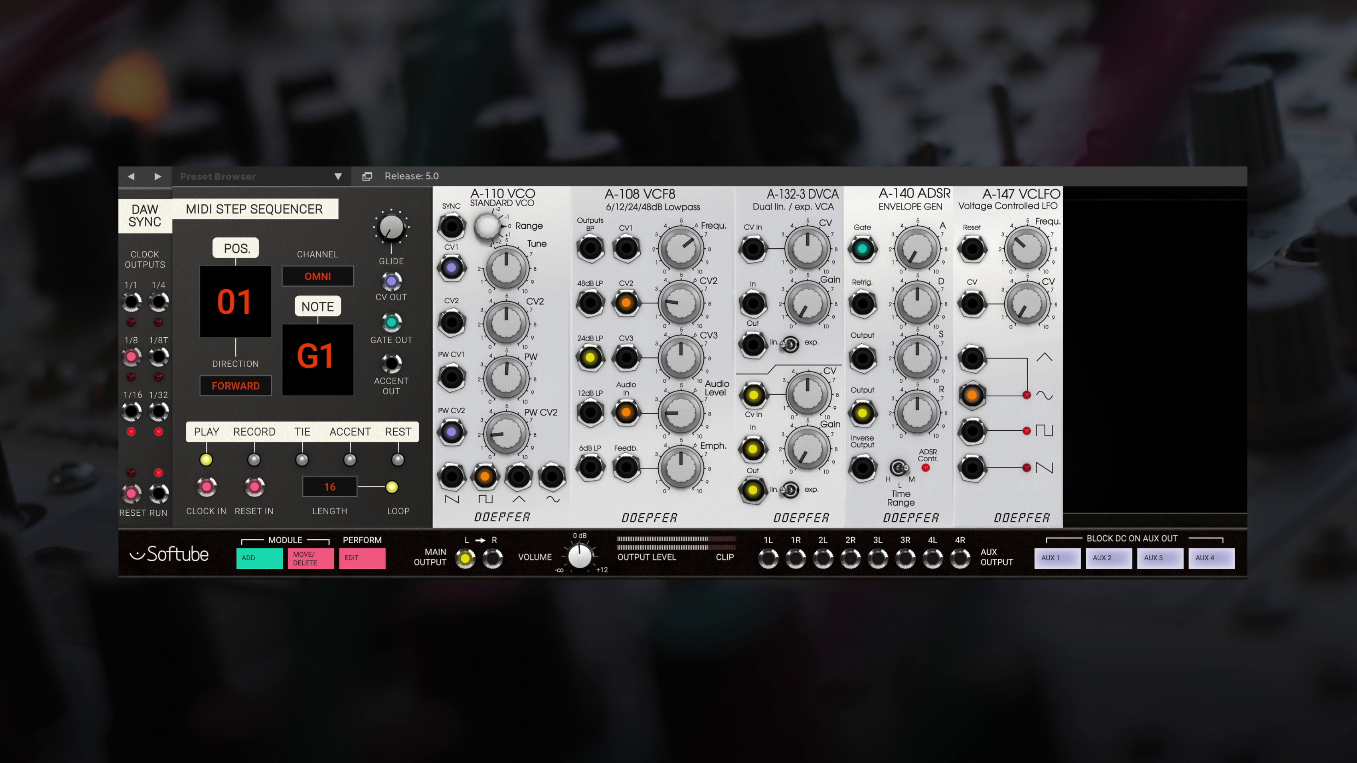
Adjust the sequencer's glide and shape the first ADSR with a decay of 1.0, a short release and a medium sustain
drag(393, 229, 421, 177)
drag(914, 302, 898, 377)
drag(919, 410, 897, 439)
drag(919, 361, 908, 305)
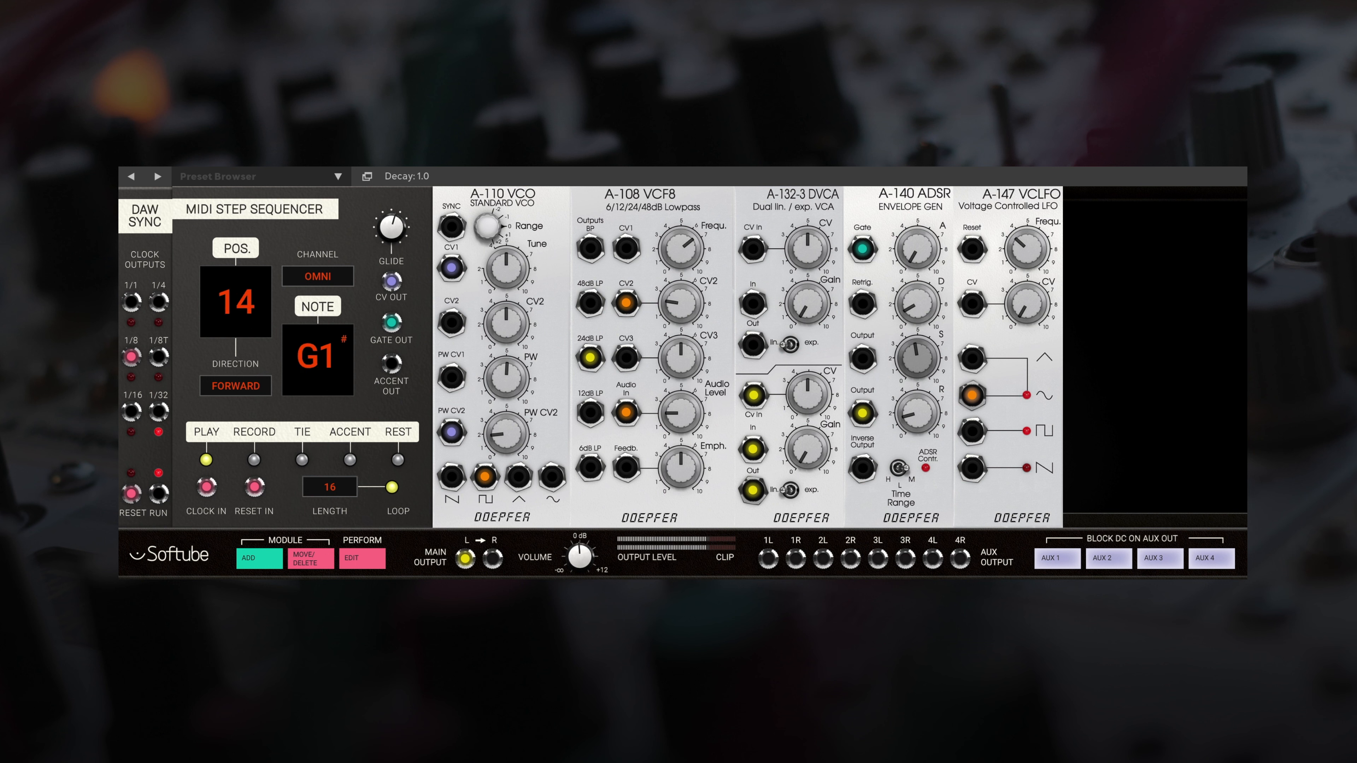
drag(391, 227, 373, 260)
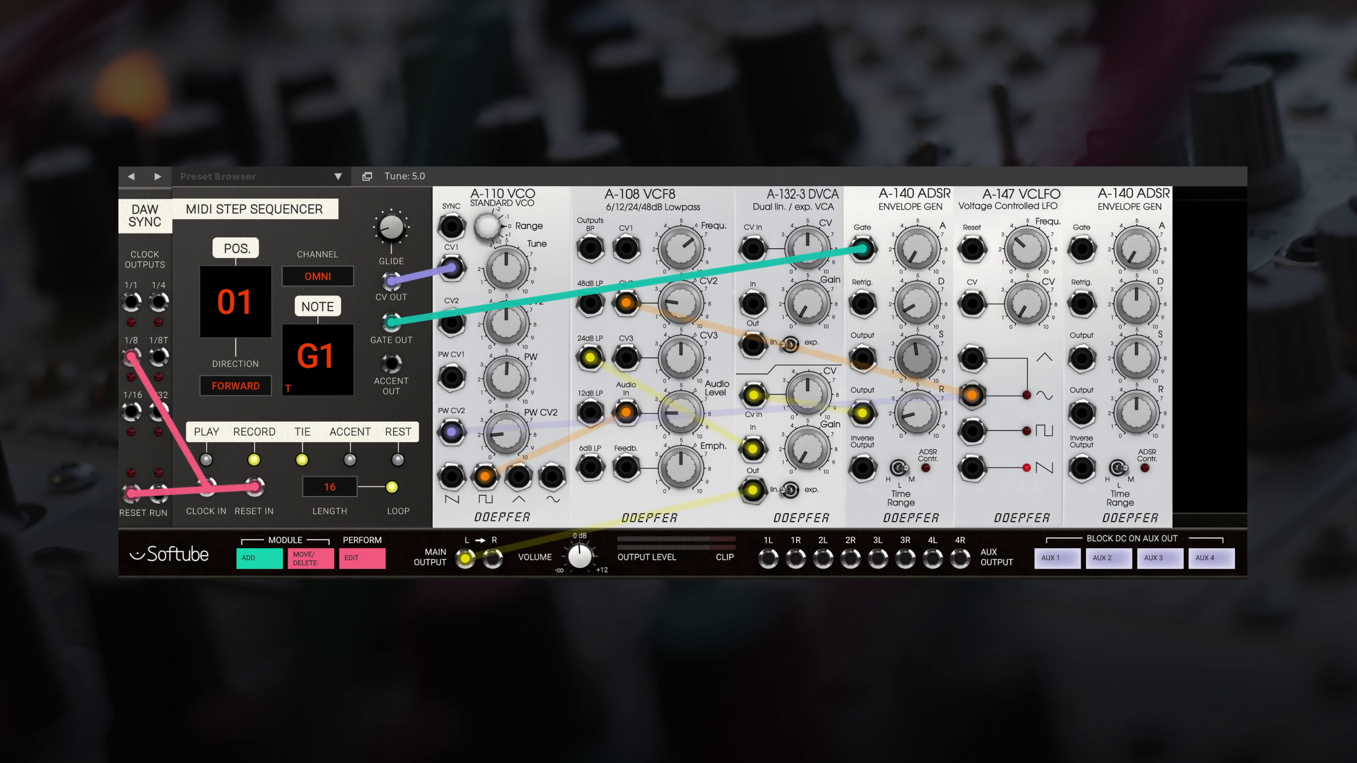
Patch the accent output to the second ADSR's gate and its envelope to the upper DVCA, with raised gain and CV at 6.0
drag(391, 363, 1082, 248)
drag(1081, 358, 754, 249)
mouse_move(753, 450)
mouse_down()
mouse_move(757, 297)
mouse_move(754, 448)
mouse_up()
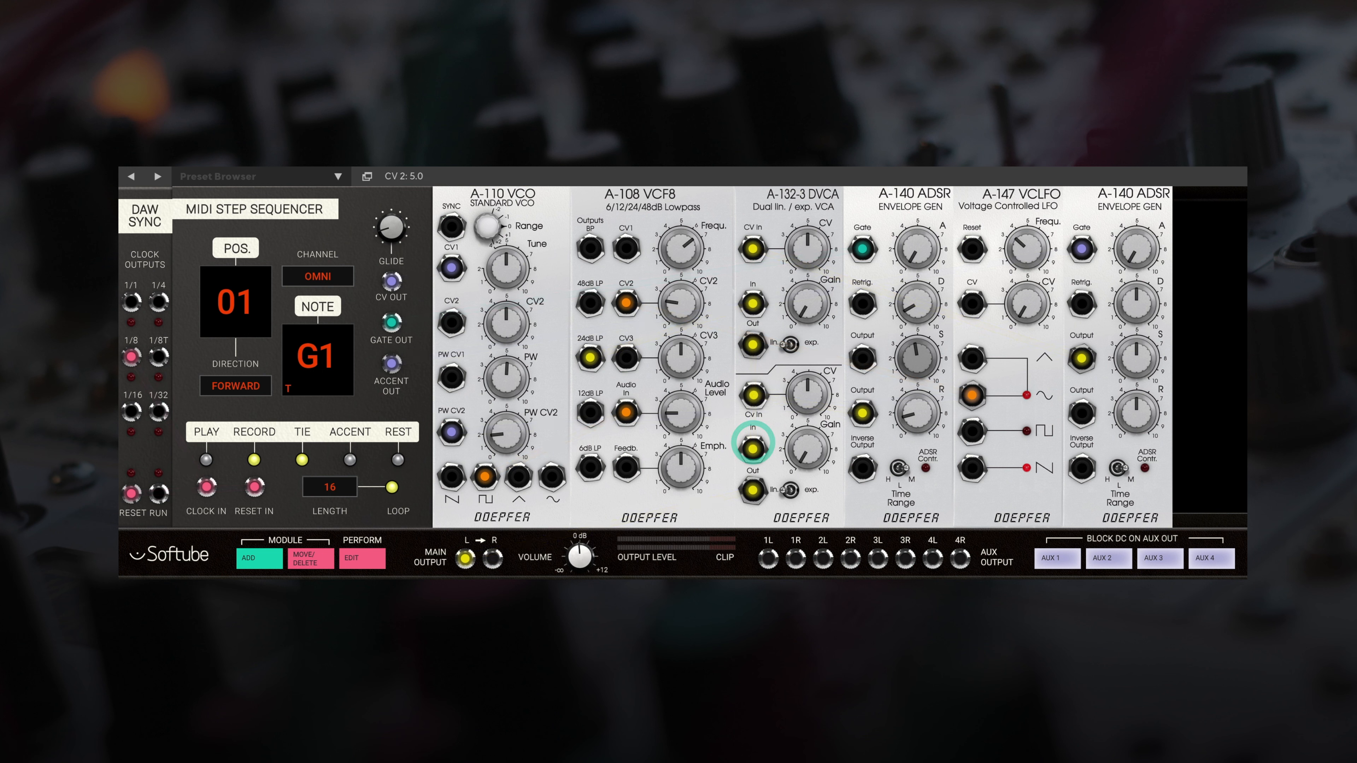
drag(811, 303, 806, 270)
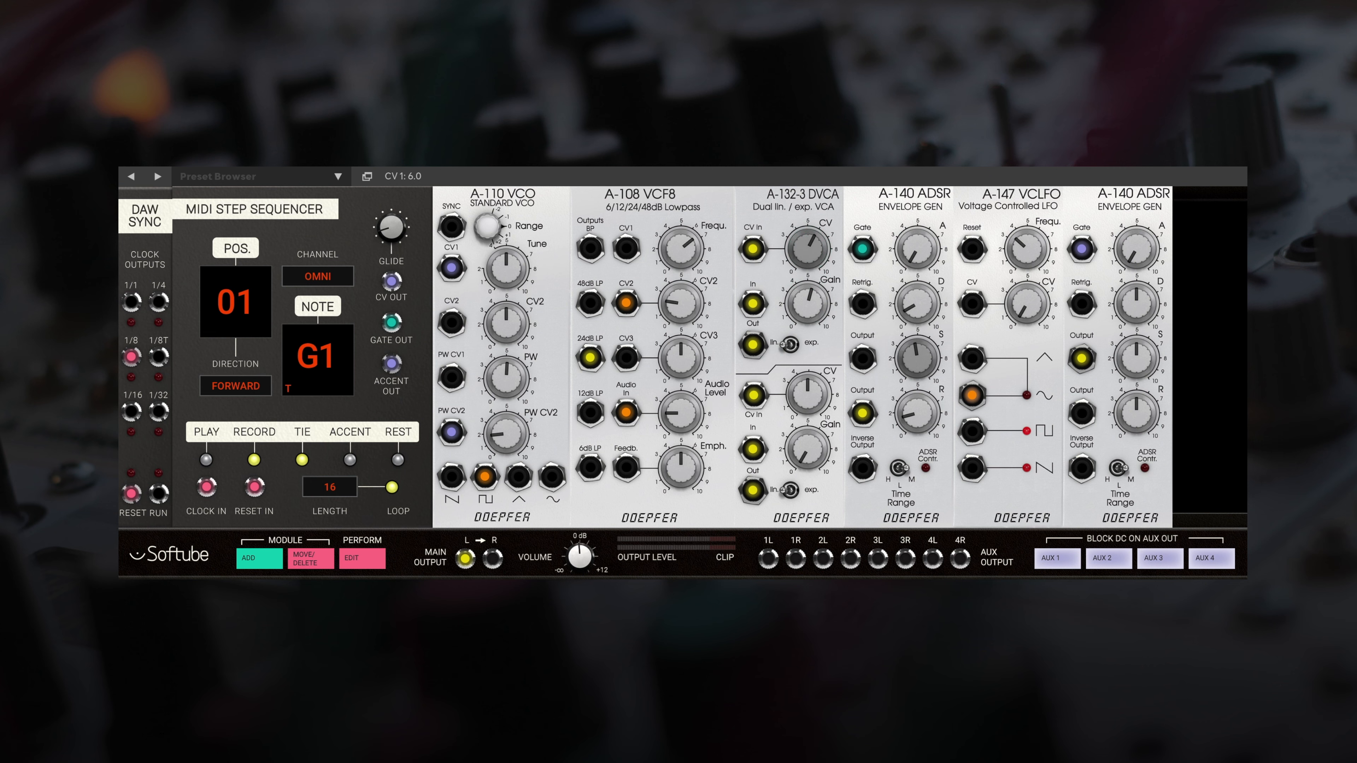
Go through the sequence positions and add accents to selected steps, including steps 3, 9 and 15
click(245, 320)
click(245, 319)
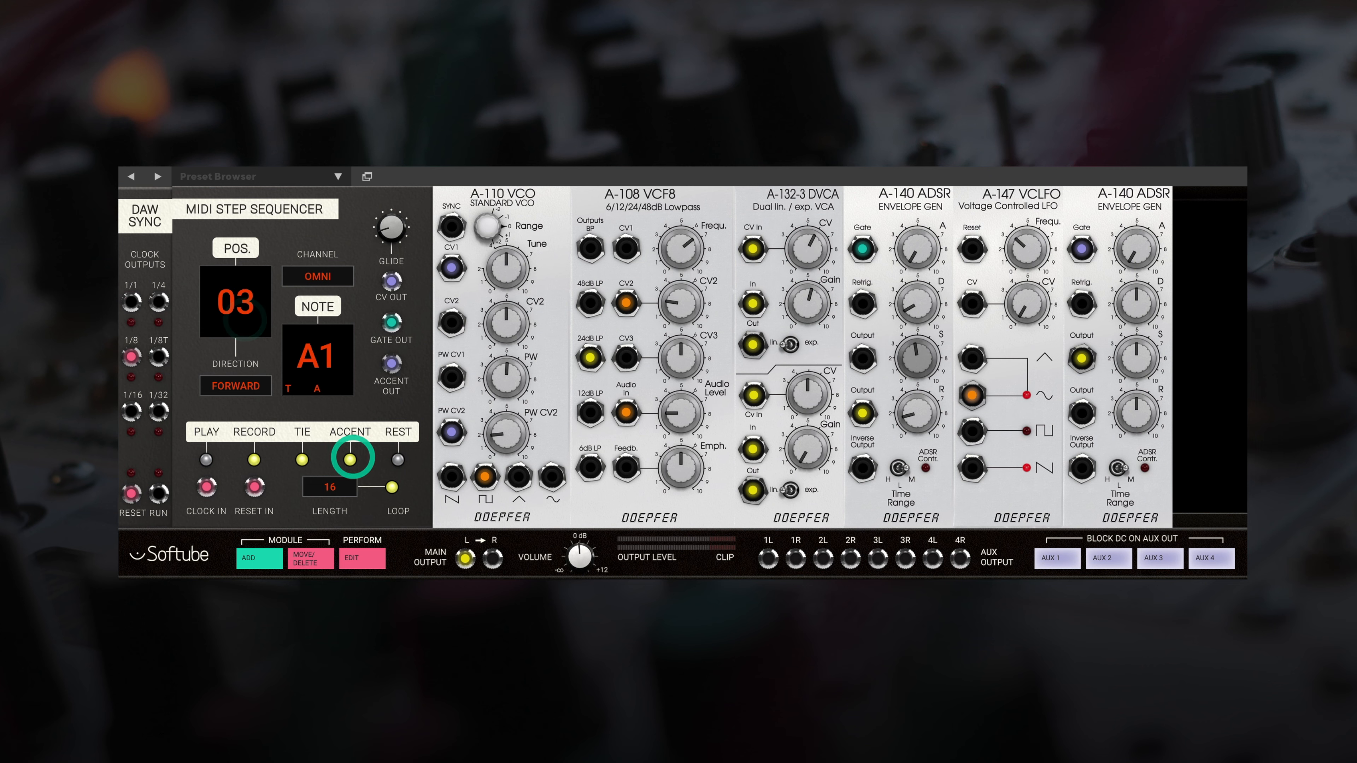
click(254, 298)
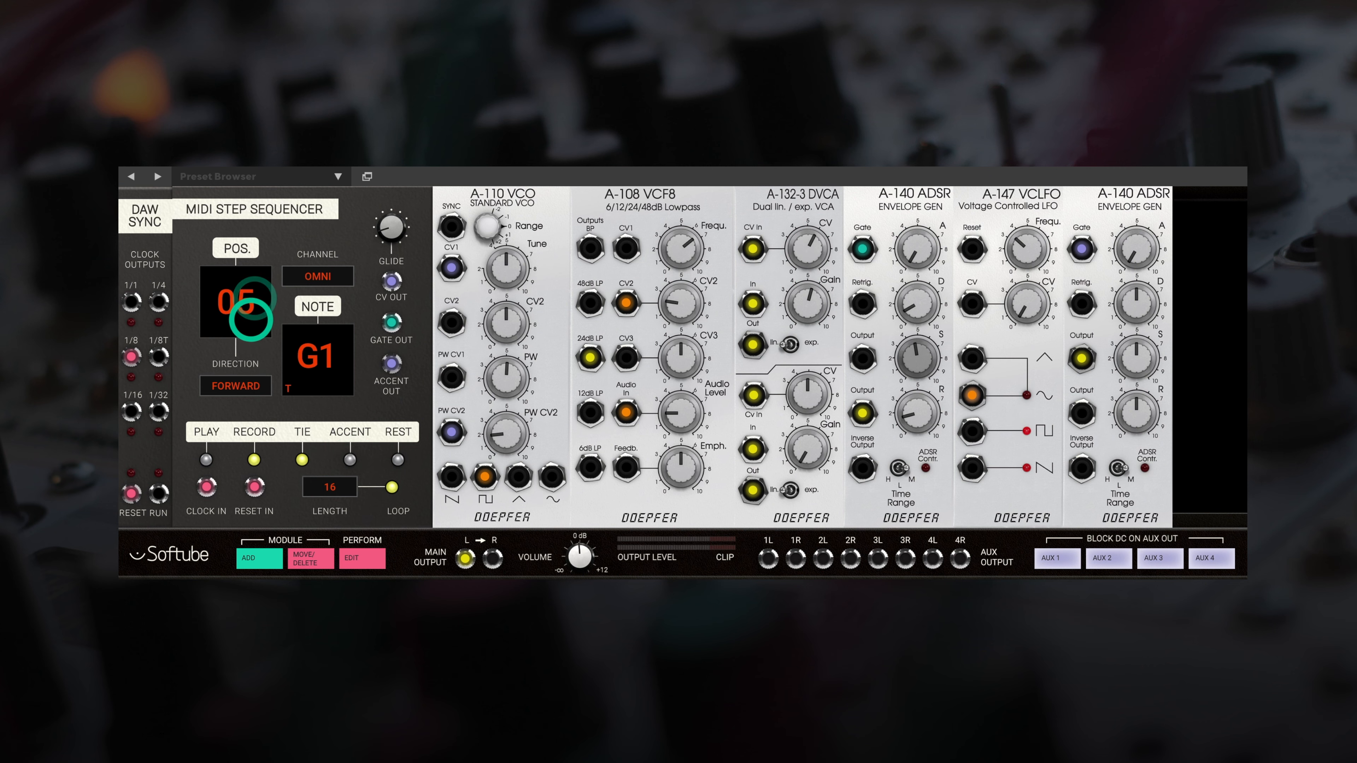
click(251, 309)
click(349, 459)
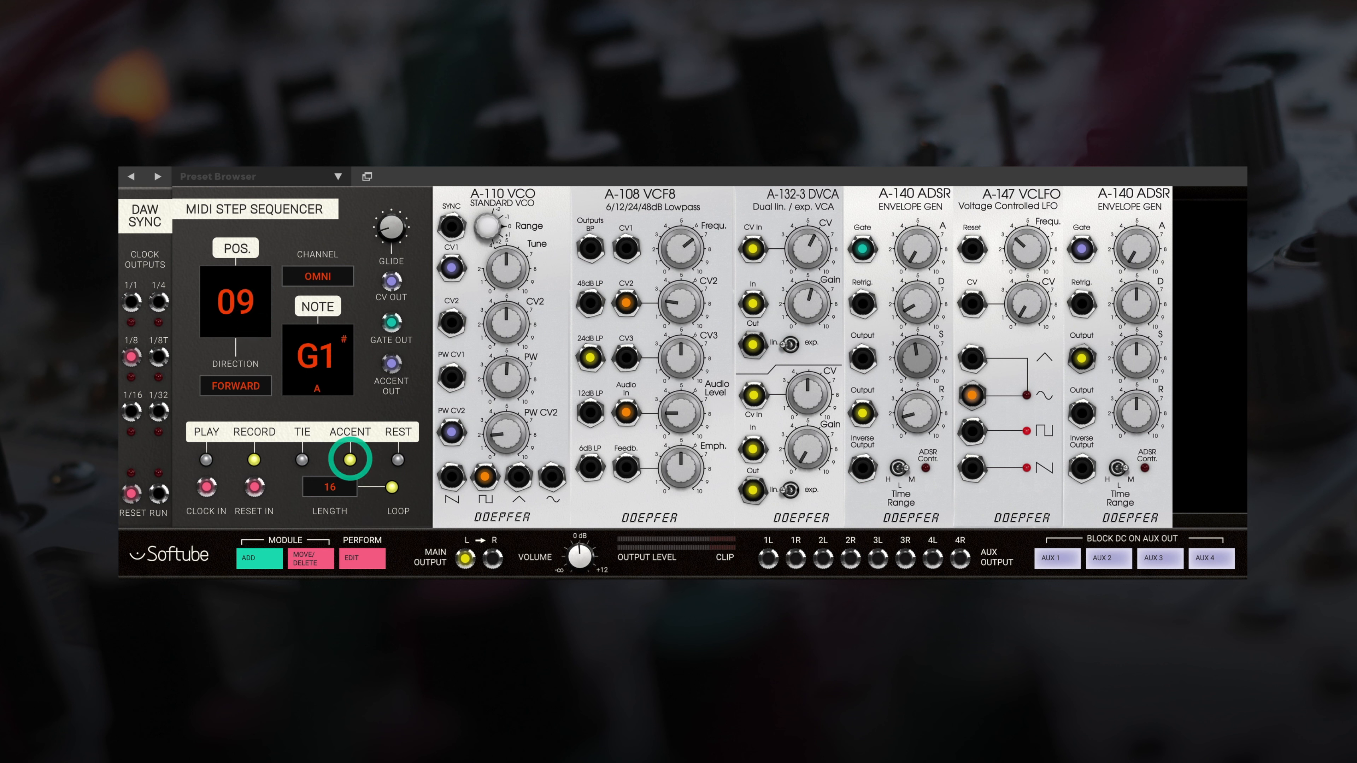
click(250, 293)
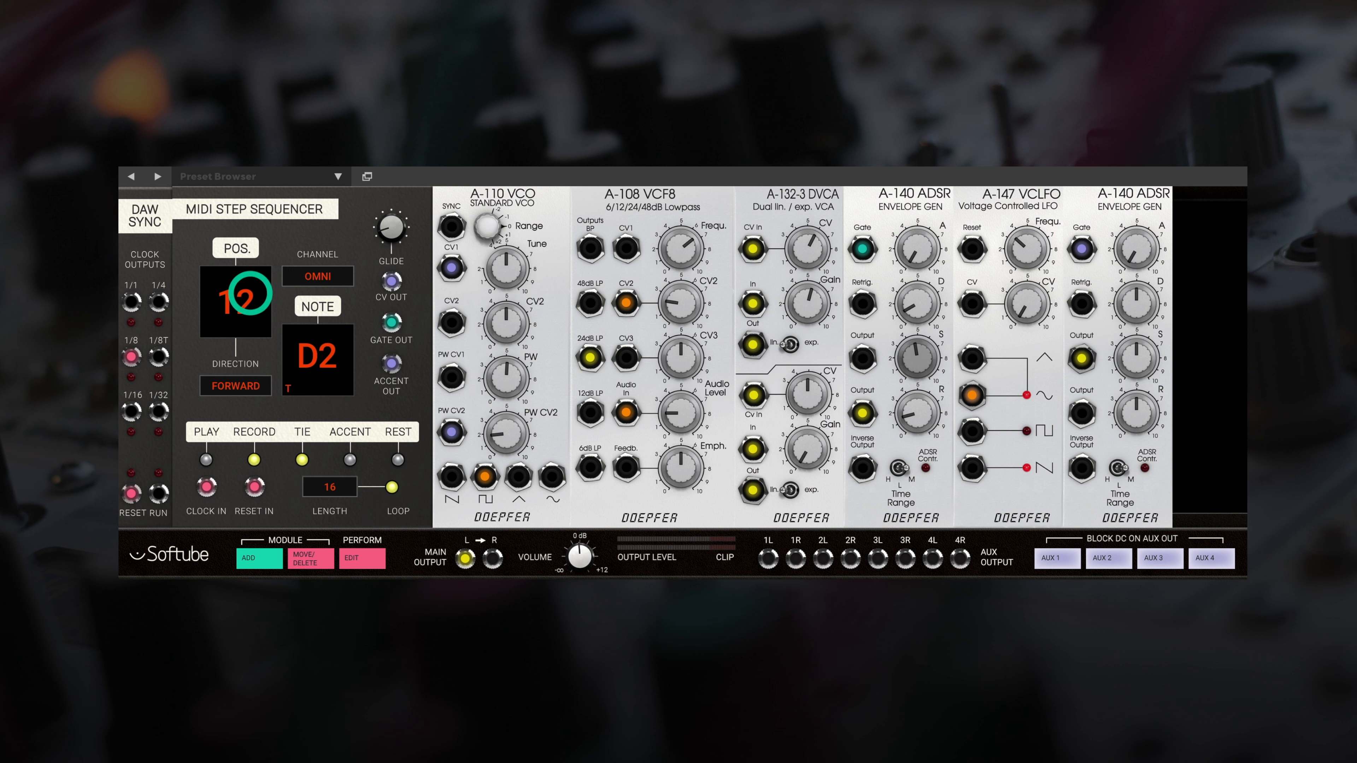
click(248, 295)
click(350, 459)
click(253, 307)
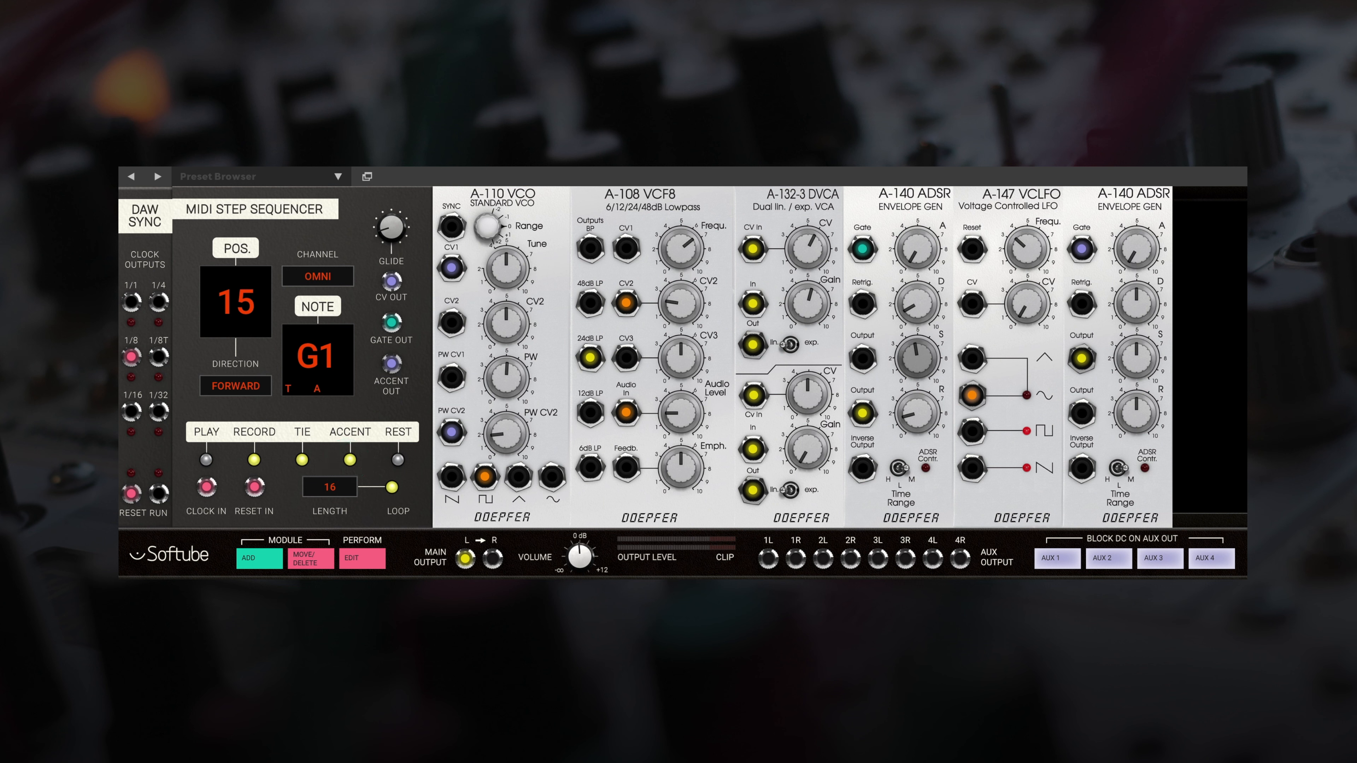
Set the sequencer to play mode and adjust the upper DVCA's CV amount to balance the accents
click(213, 458)
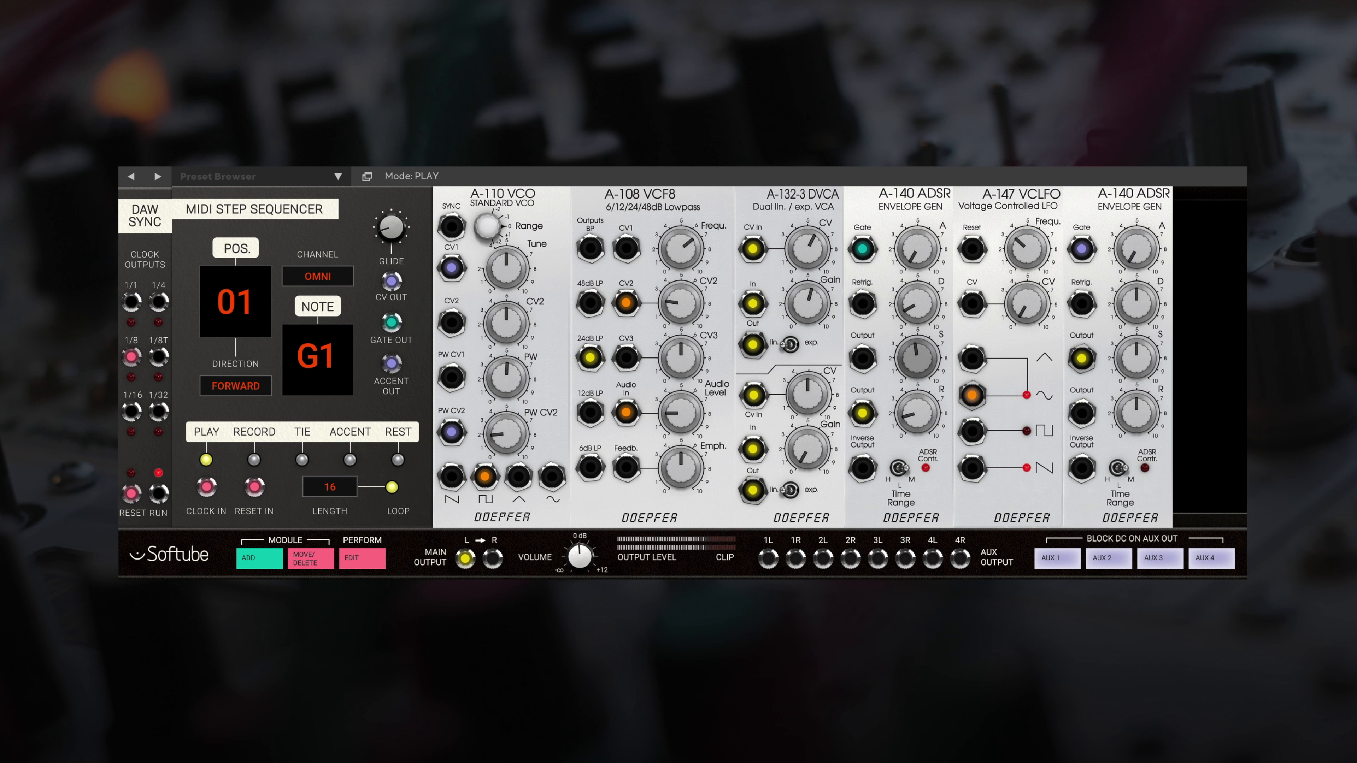
drag(809, 246, 826, 201)
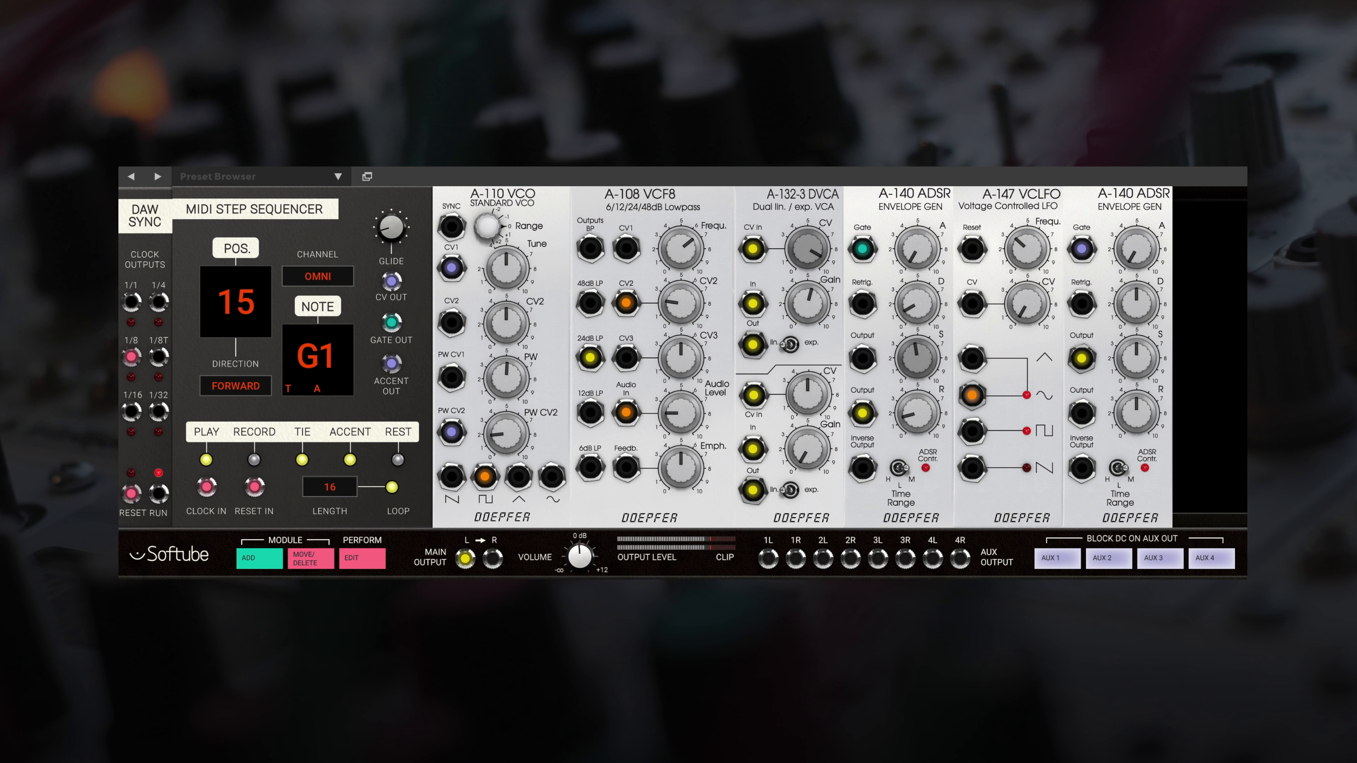
drag(807, 248, 775, 309)
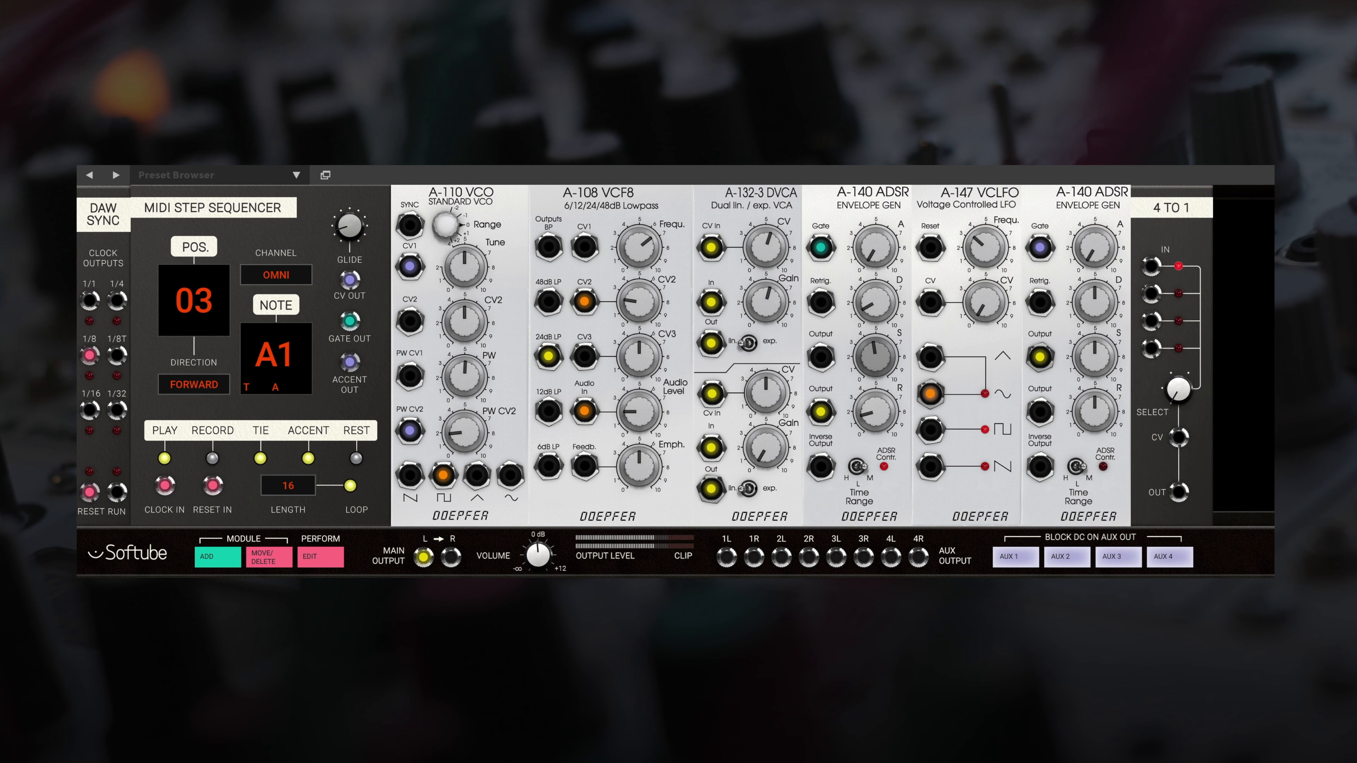
Patch the 1/8, 1/16, 1/8T and 1/1 clocks to the 4 to 1 switch's inputs 1 to 4 and its output to the sequencer's clock input
drag(165, 485, 1153, 265)
drag(90, 410, 1152, 293)
drag(117, 354, 1151, 321)
drag(89, 300, 1152, 348)
drag(1178, 492, 165, 485)
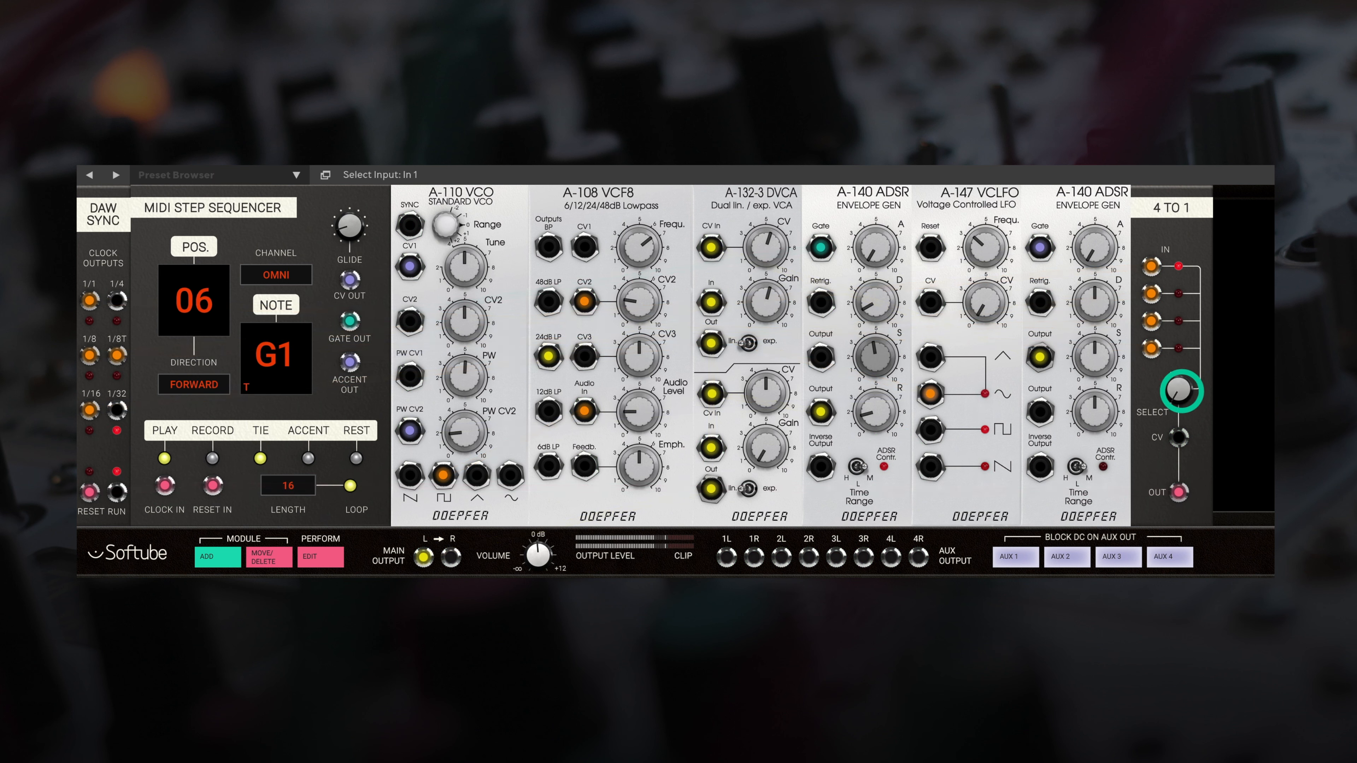
Audition different clock divisions with the 4 to 1 switch's selector and leave it on input 2
drag(1181, 391, 1129, 485)
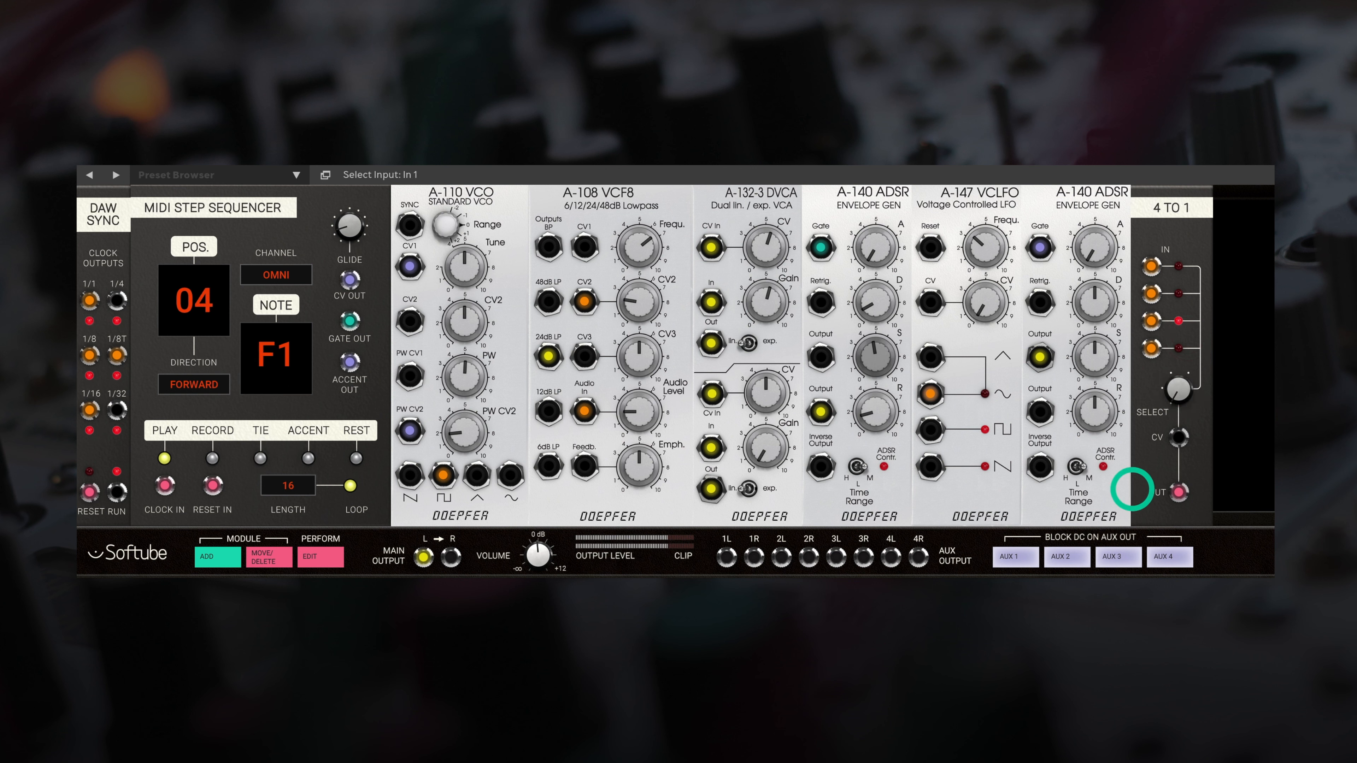
drag(1175, 393, 1252, 155)
drag(1178, 388, 1128, 442)
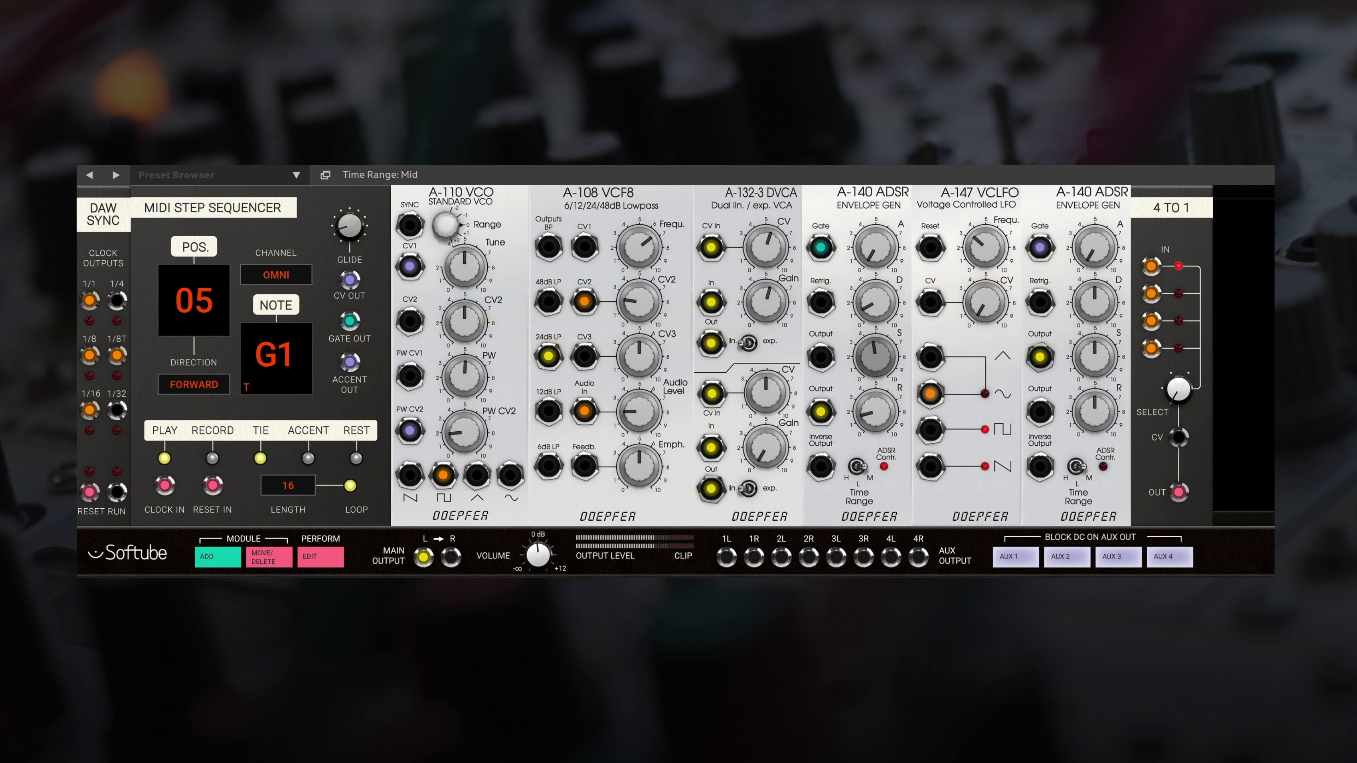
drag(1182, 388, 1187, 374)
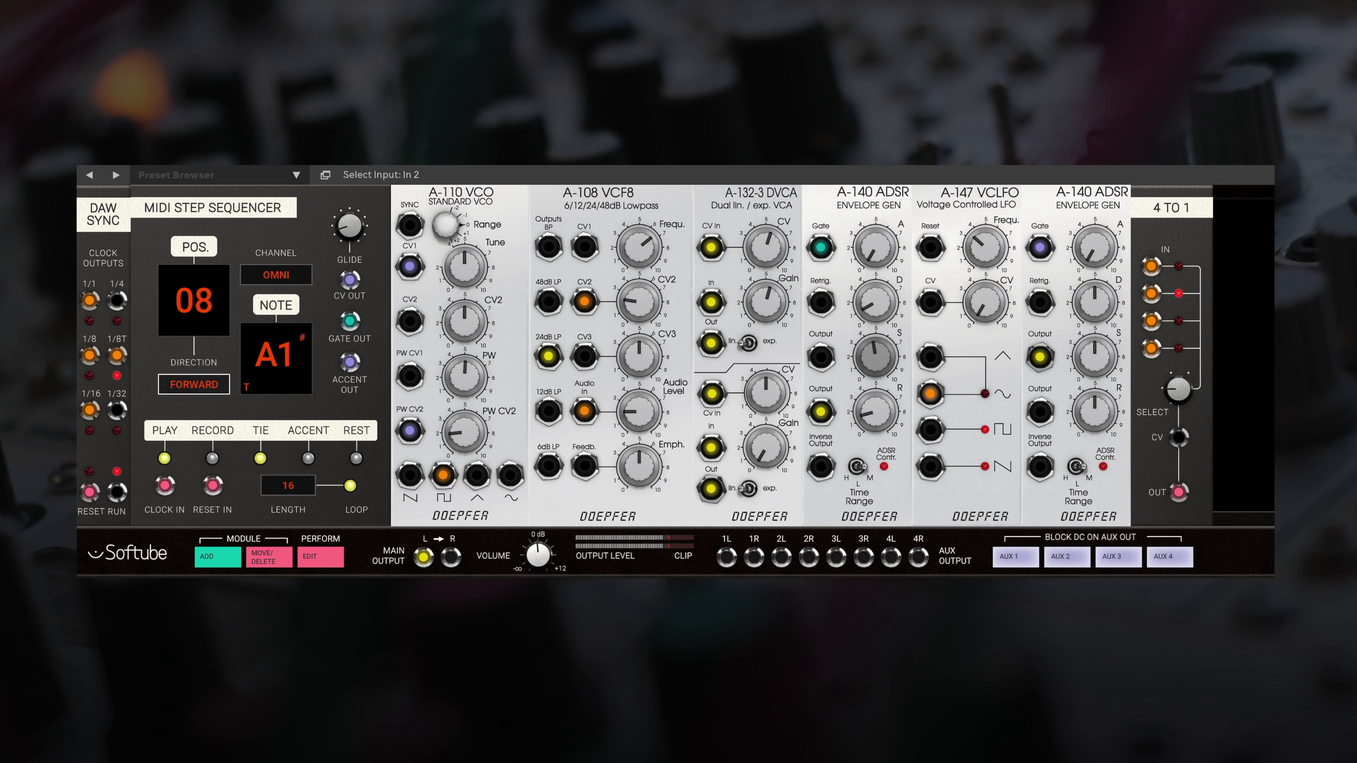
Cycle the sequencer direction through Backward, Pingpong and Random back to Forward, and raise the VCF8's frequency slightly
click(211, 387)
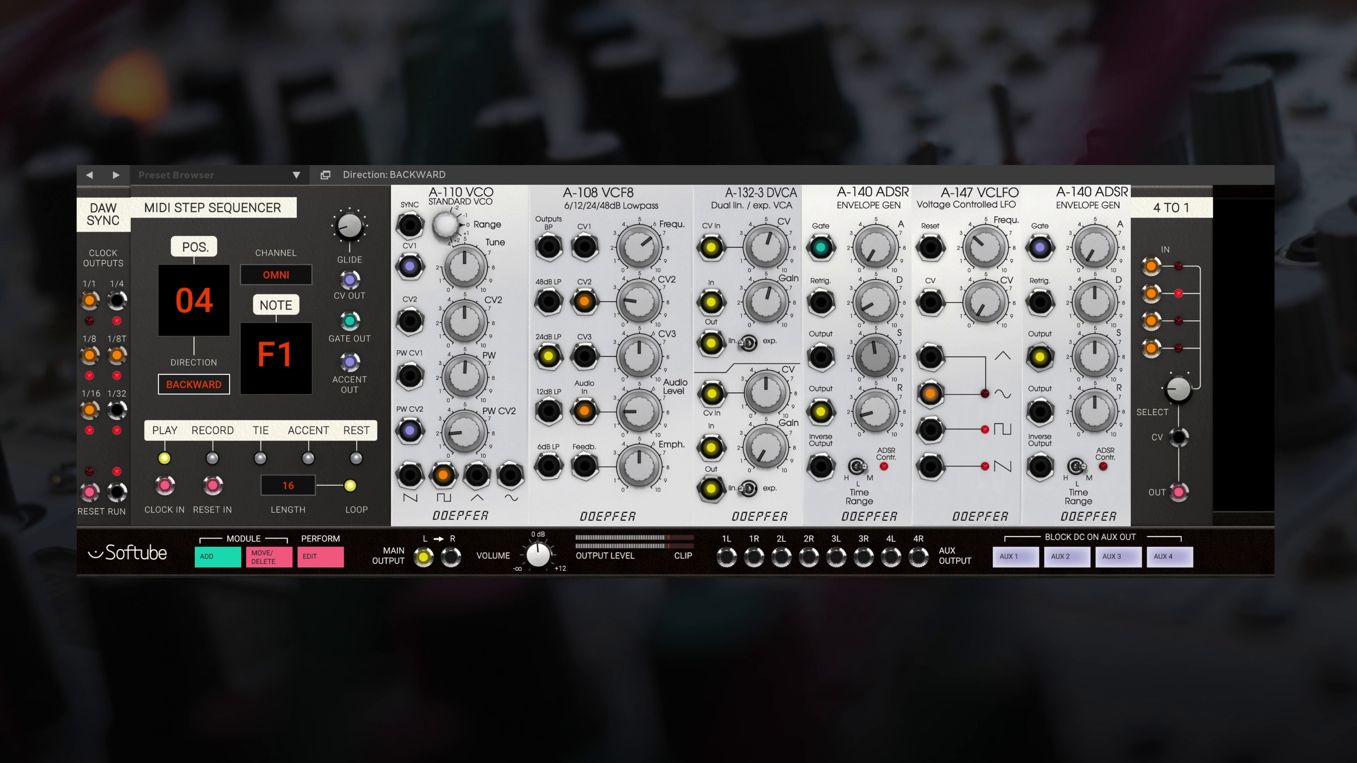
click(194, 384)
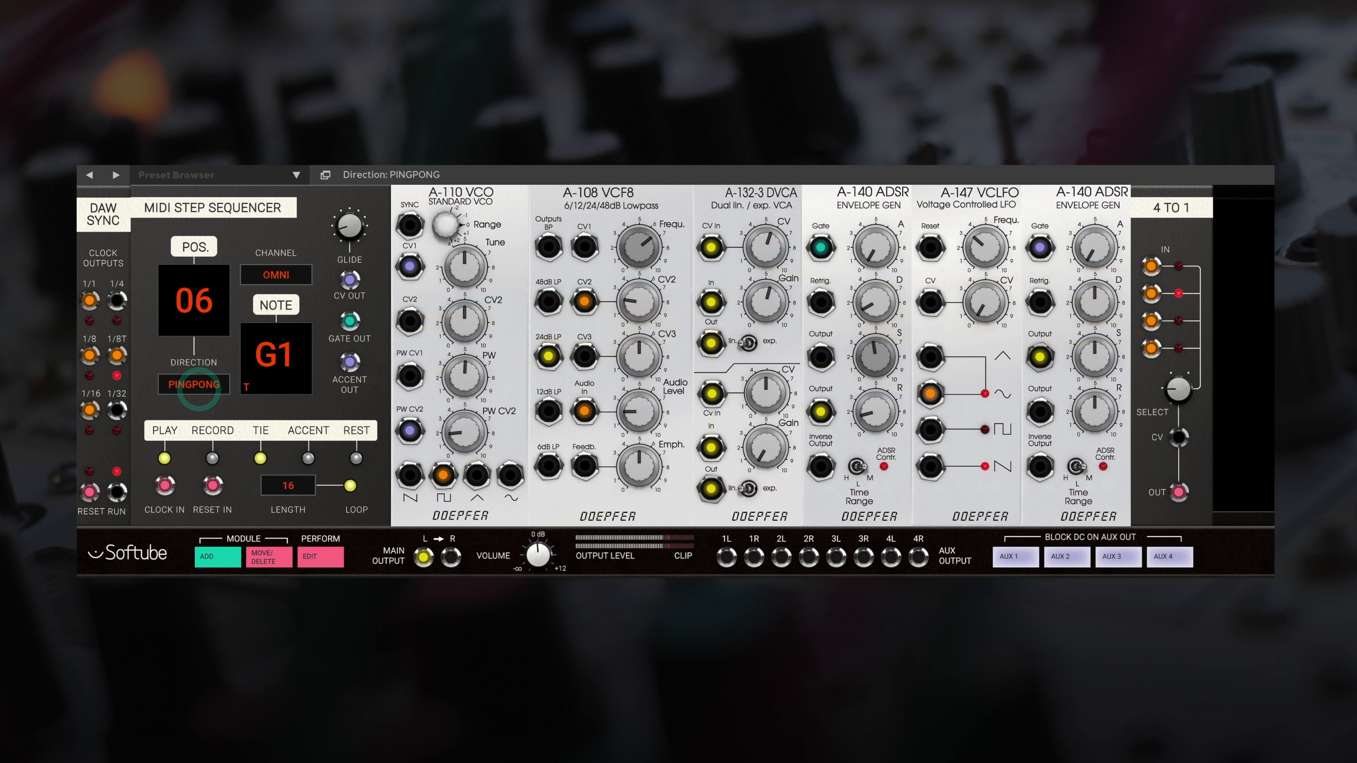
drag(647, 248, 646, 237)
click(206, 381)
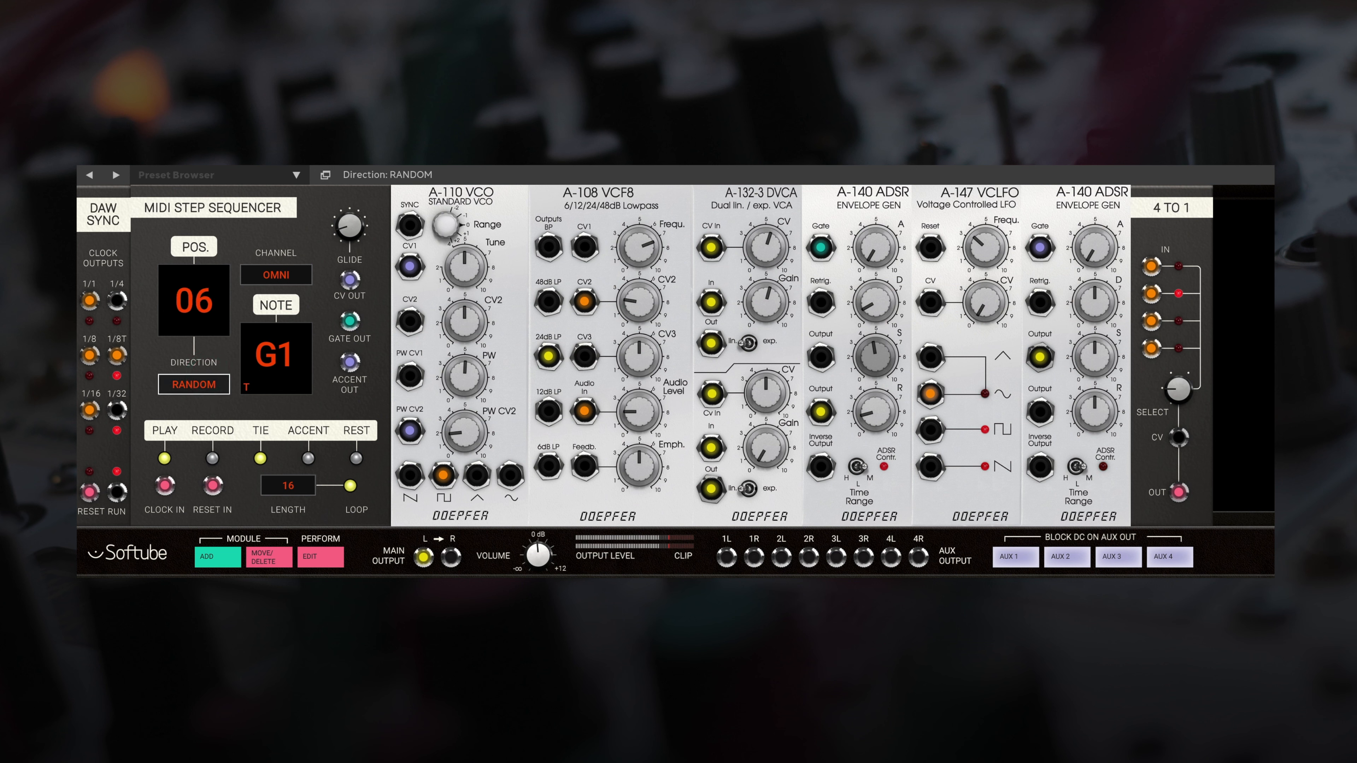
click(209, 384)
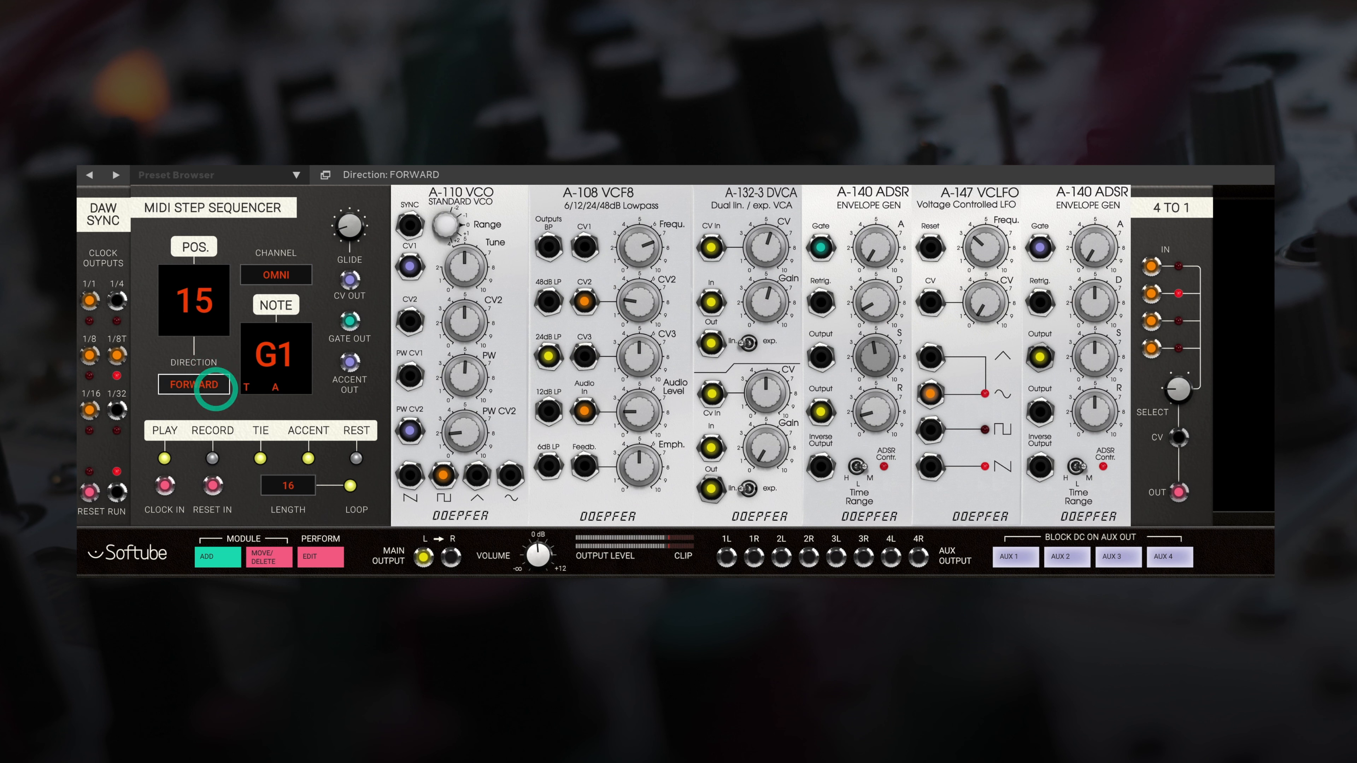
Set the sequencer's length to 1 step
drag(286, 485, 260, 506)
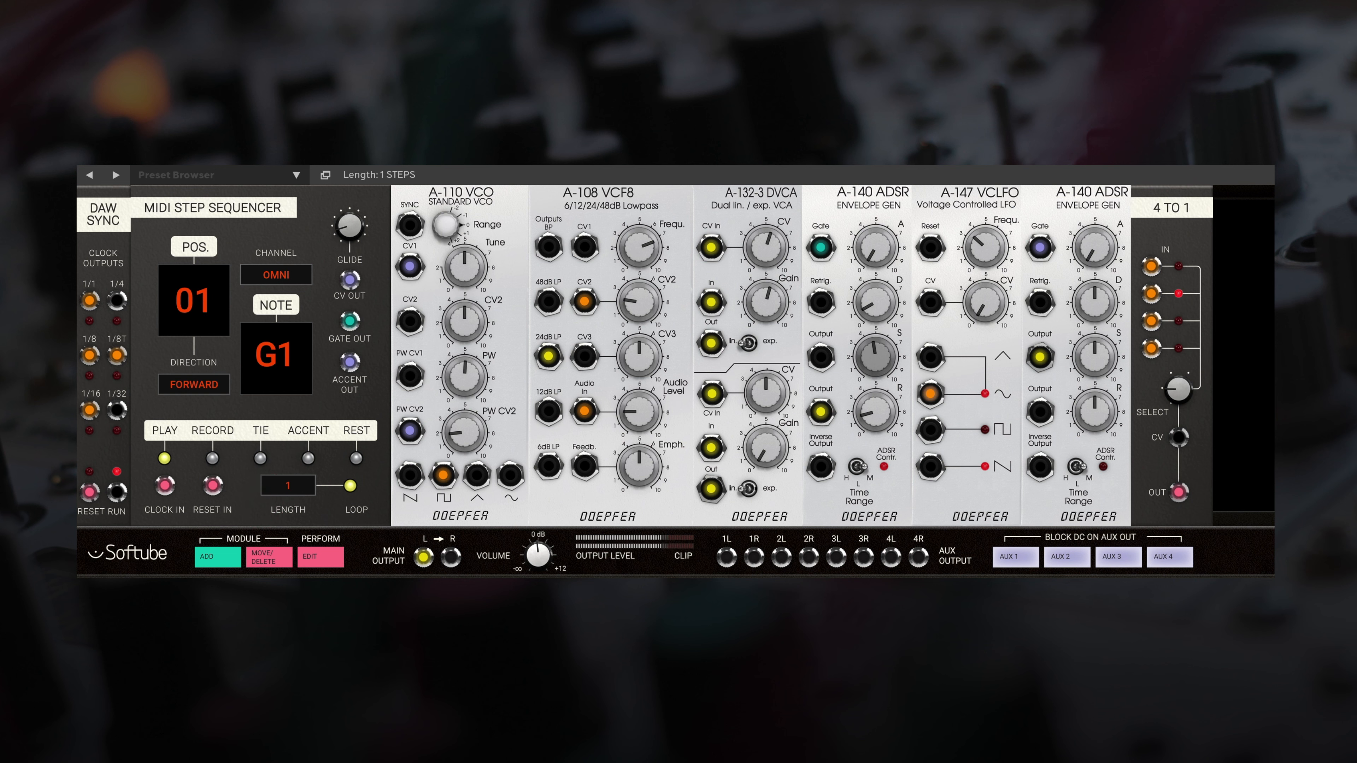